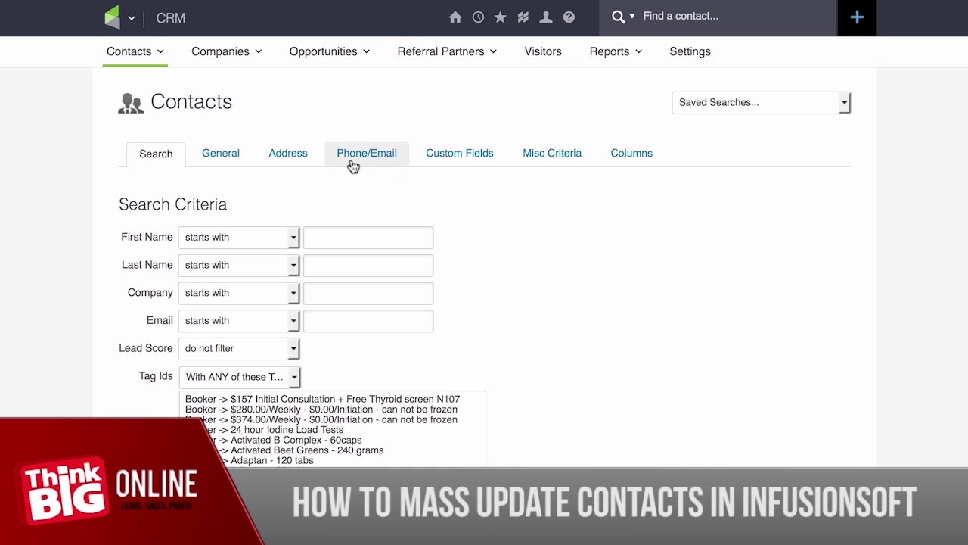
Step: Open the CRM contacts list and start a fresh contact search
left_click(131, 19)
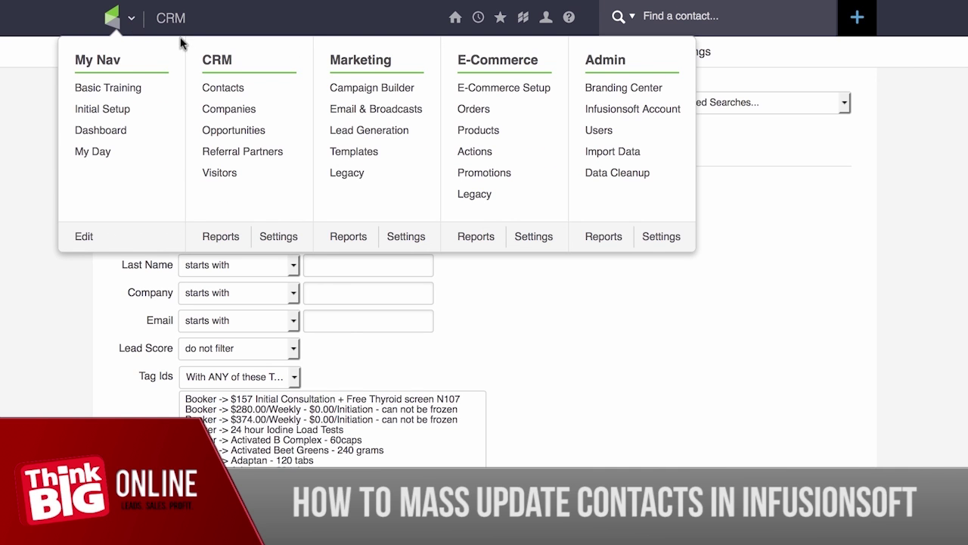
left_click(229, 89)
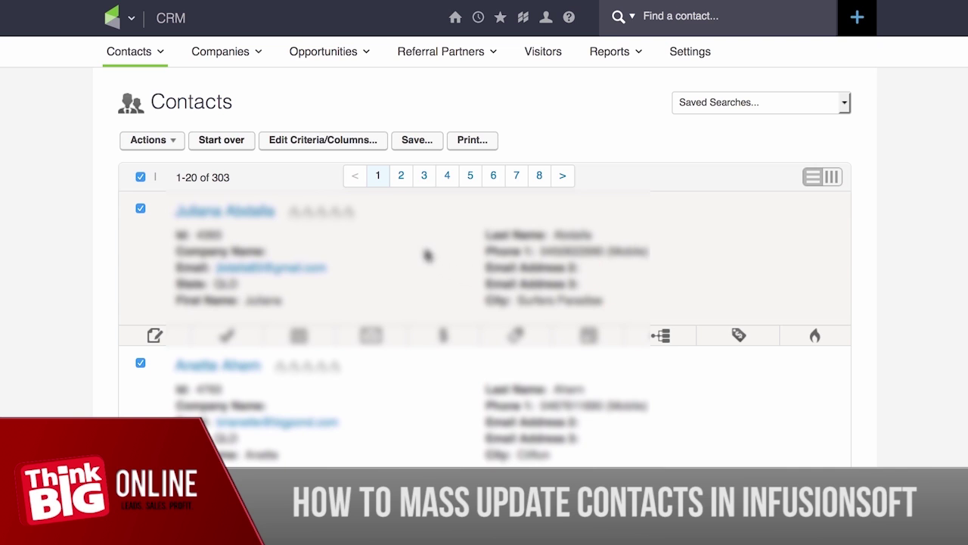
left_click(239, 151)
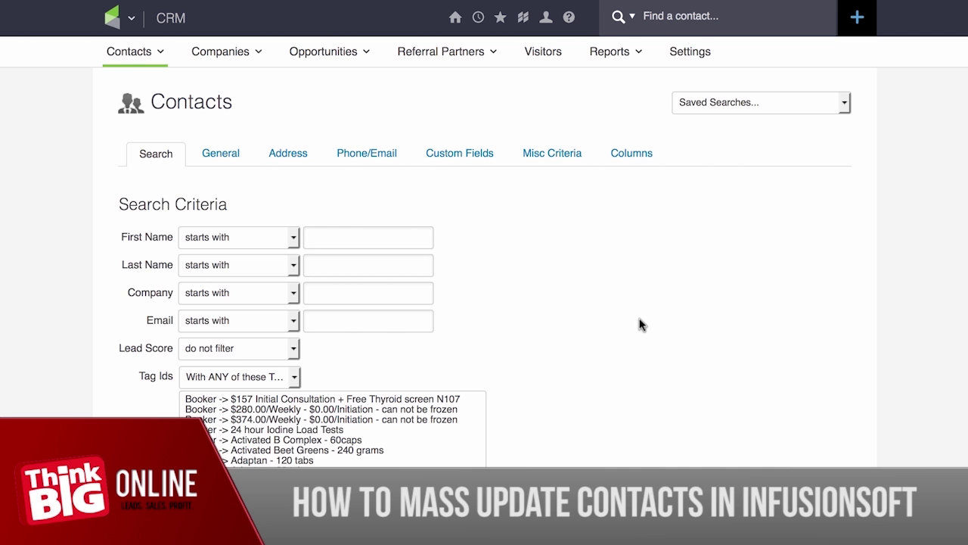
Step: Review the contact search criteria and run the search with all criteria left at their defaults
scroll(639, 324, "down", 1)
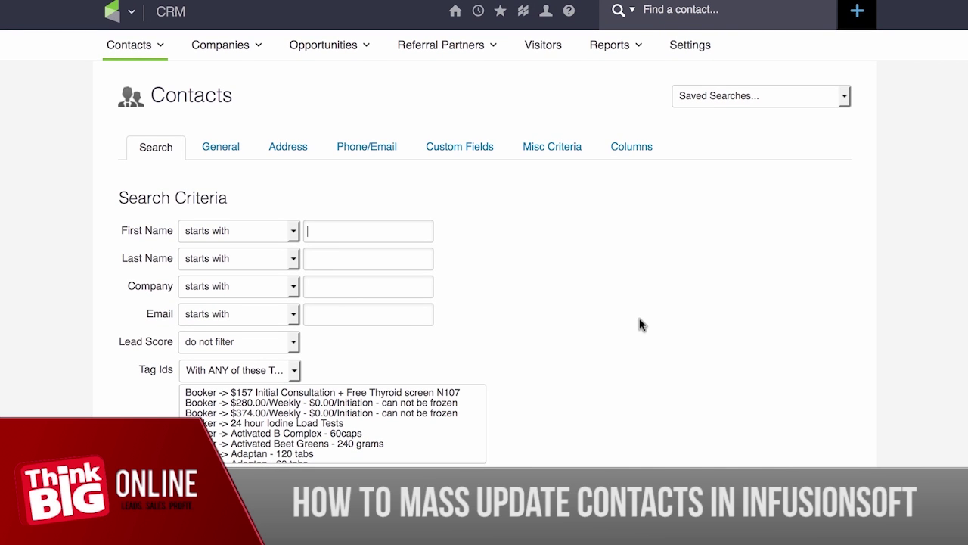
scroll(639, 323, "down", 4)
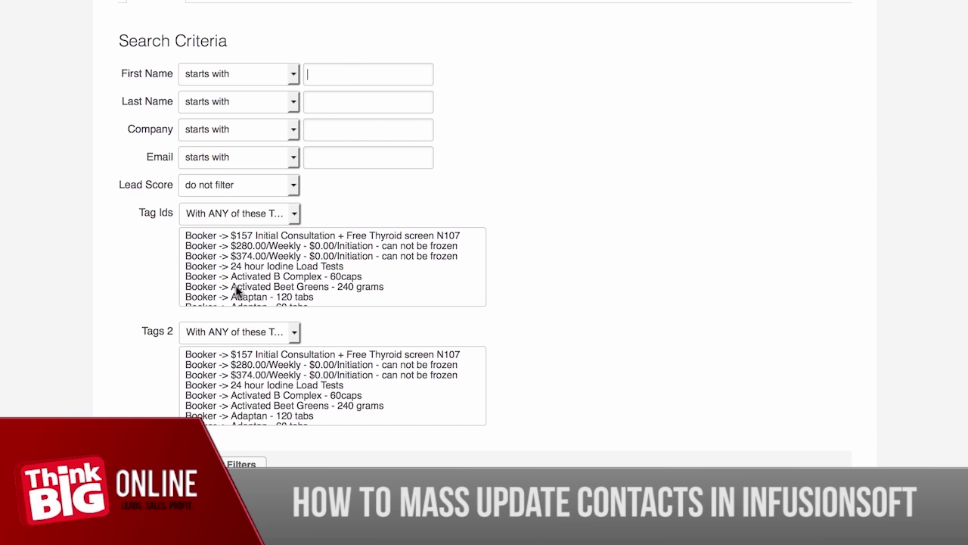
scroll(236, 291, "up", 2)
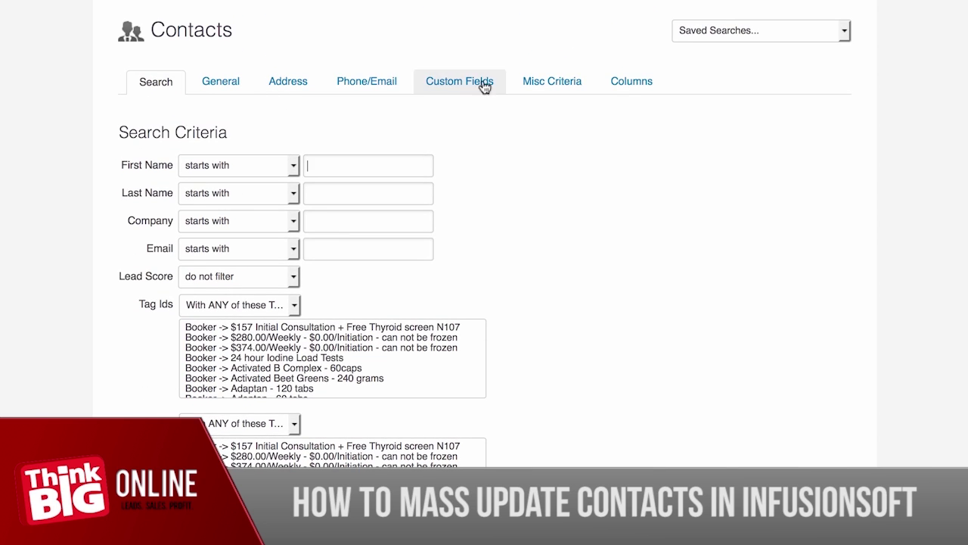
scroll(559, 276, "down", 3)
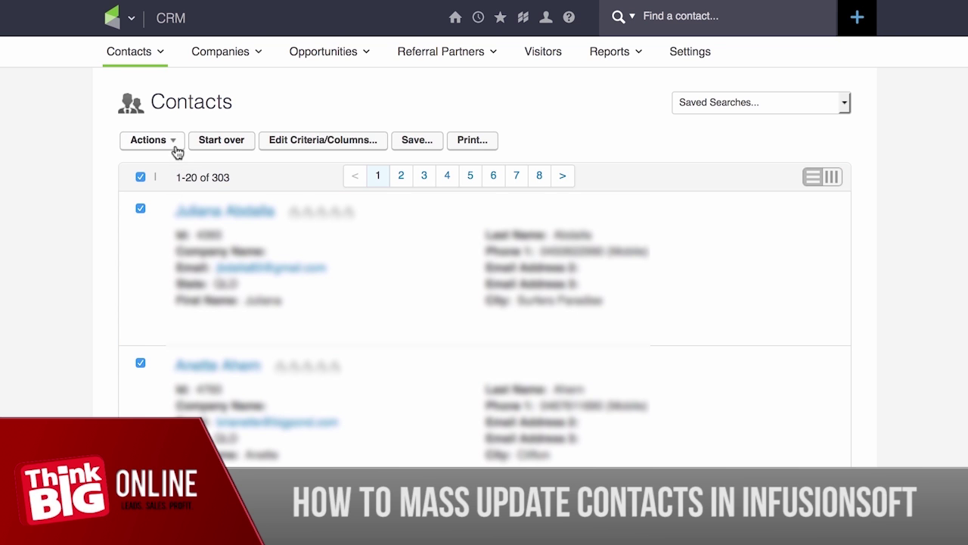
Step: Start the Mass Update Contacts action for all contacts in the search results
left_click(175, 147)
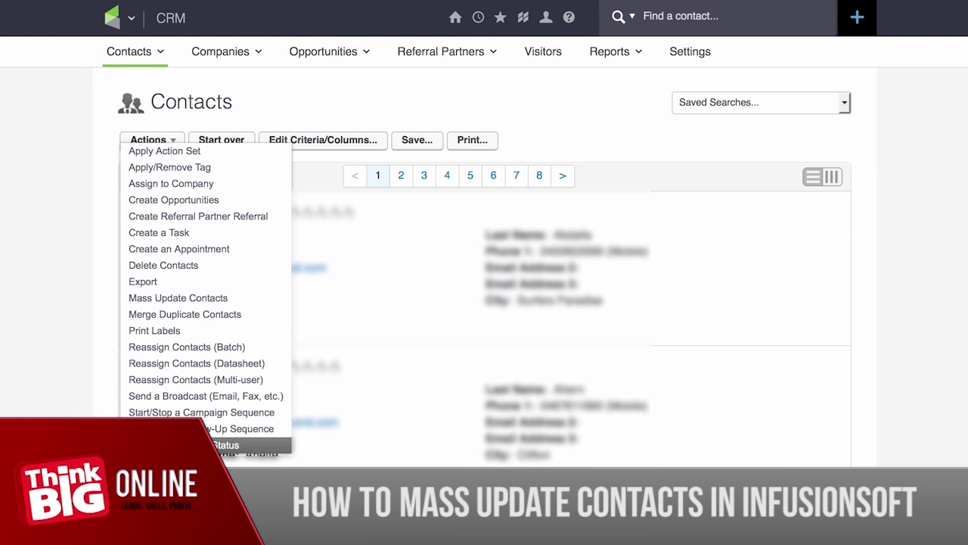
left_click(209, 301)
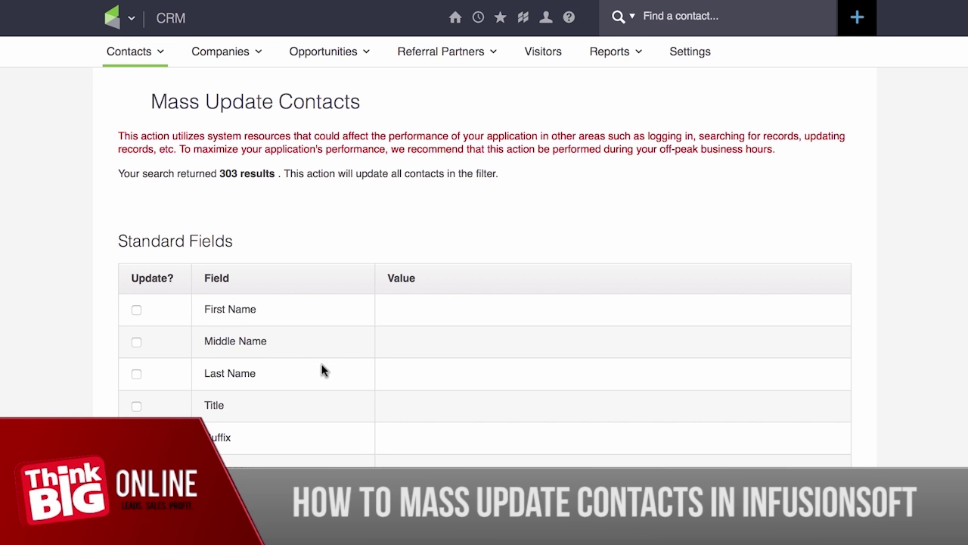
Step: Examine the standard and custom fields that can be mass updated for the contacts
scroll(322, 369, "down", 2)
scroll(322, 369, "down", 6)
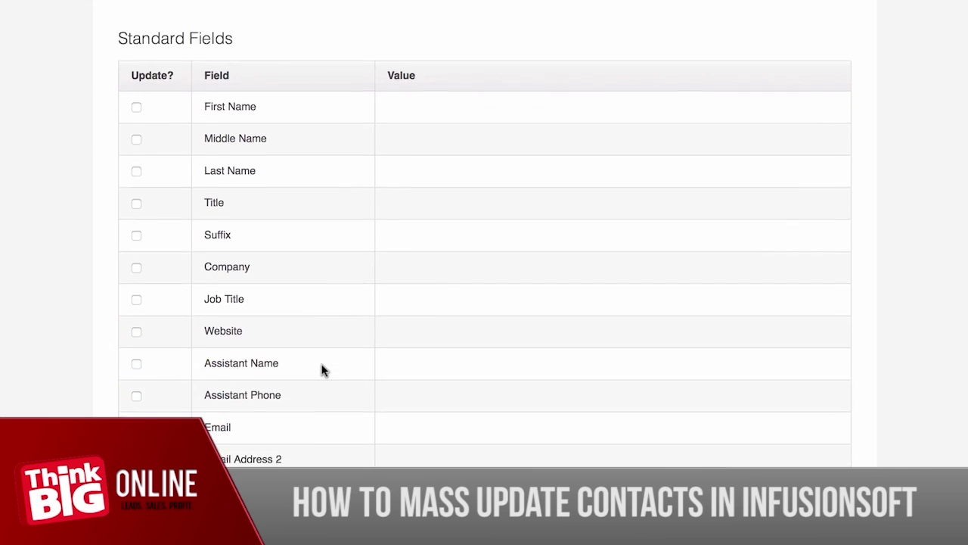
scroll(321, 369, "down", 12)
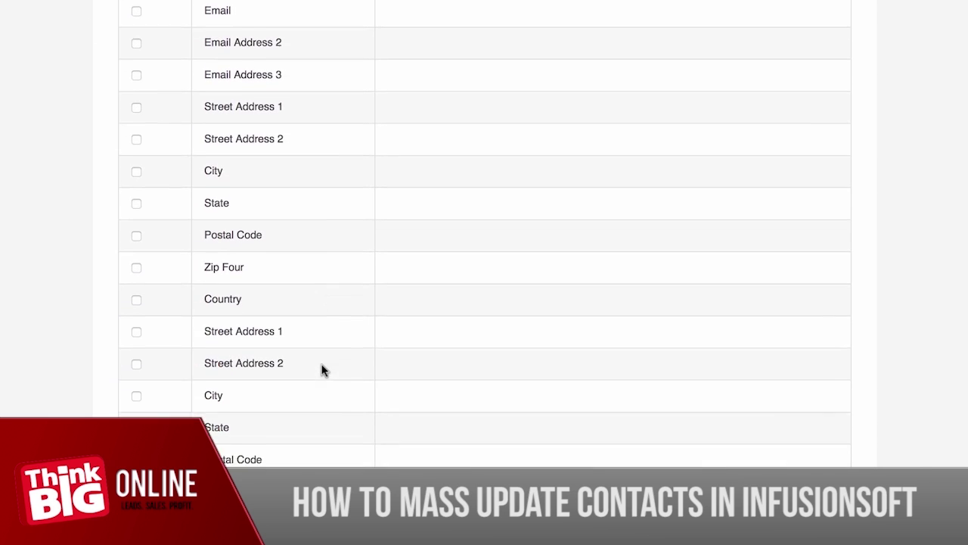
scroll(322, 369, "down", 20)
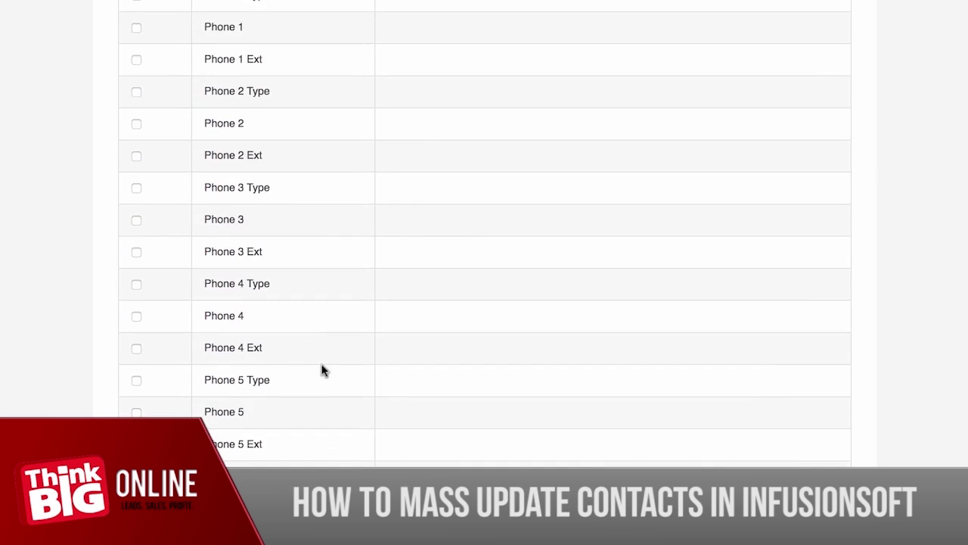
scroll(321, 369, "down", 12)
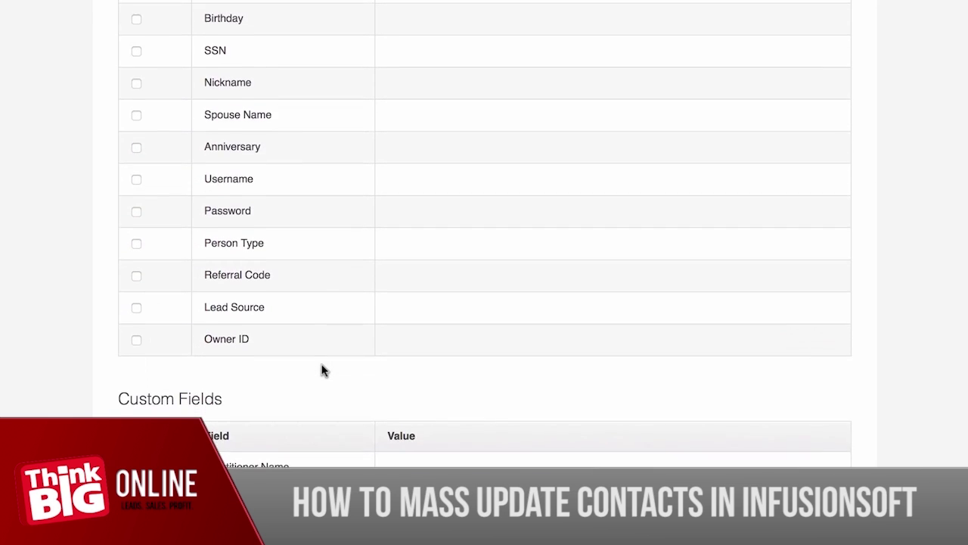
scroll(322, 369, "down", 5)
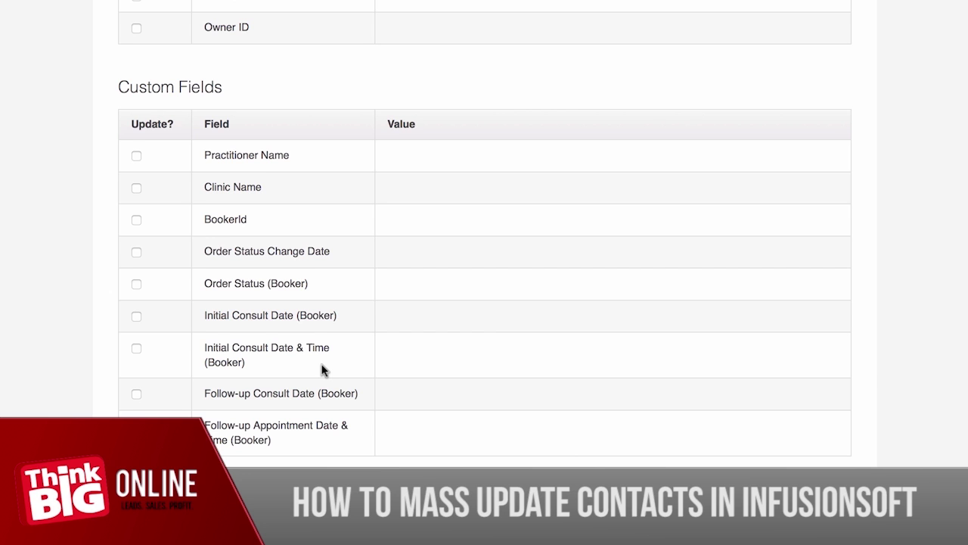
scroll(322, 380, "up", 17)
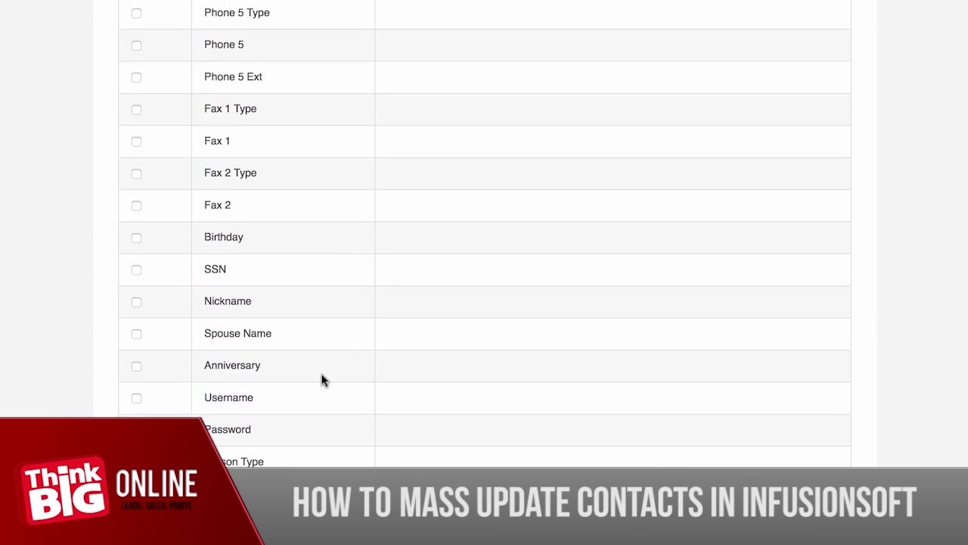
scroll(321, 391, "up", 13)
scroll(321, 391, "down", 20)
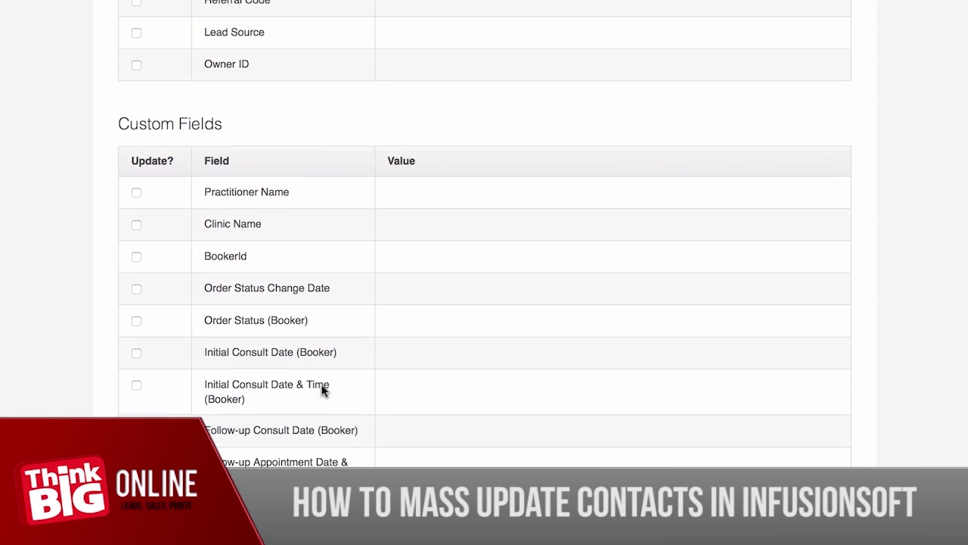
scroll(321, 391, "up", 3)
scroll(322, 391, "up", 5)
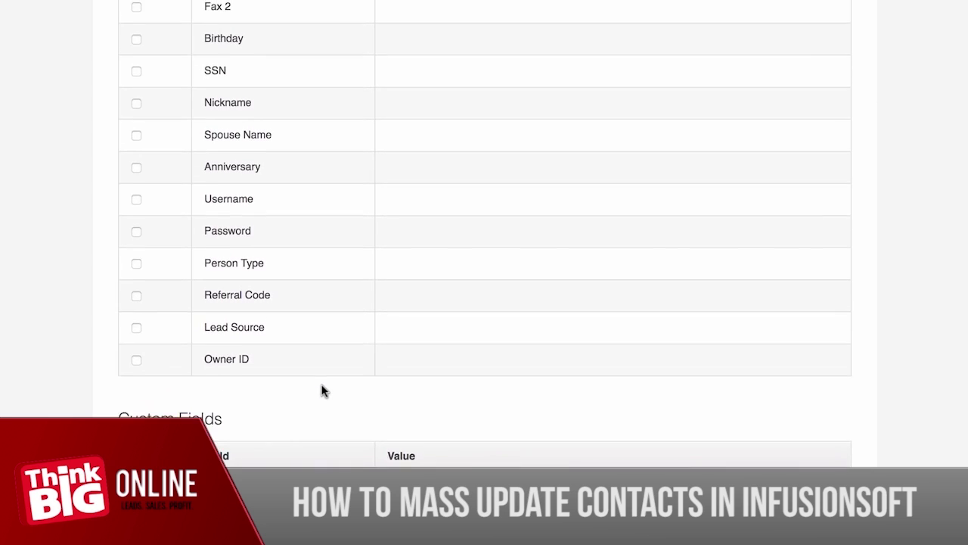
Step: Mark the Lead Source field for updating and view its available values without choosing one
scroll(321, 391, "up", 1)
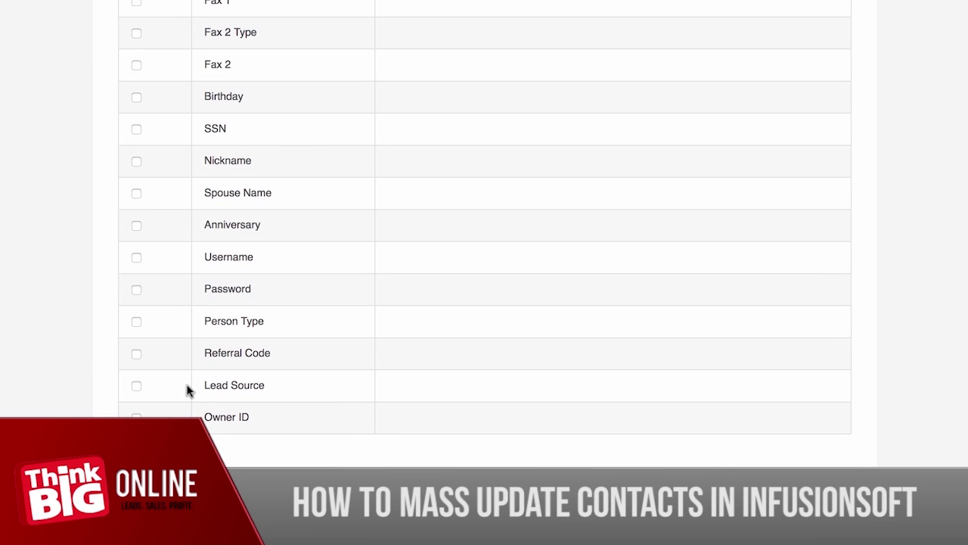
left_click(136, 387)
left_click(413, 395)
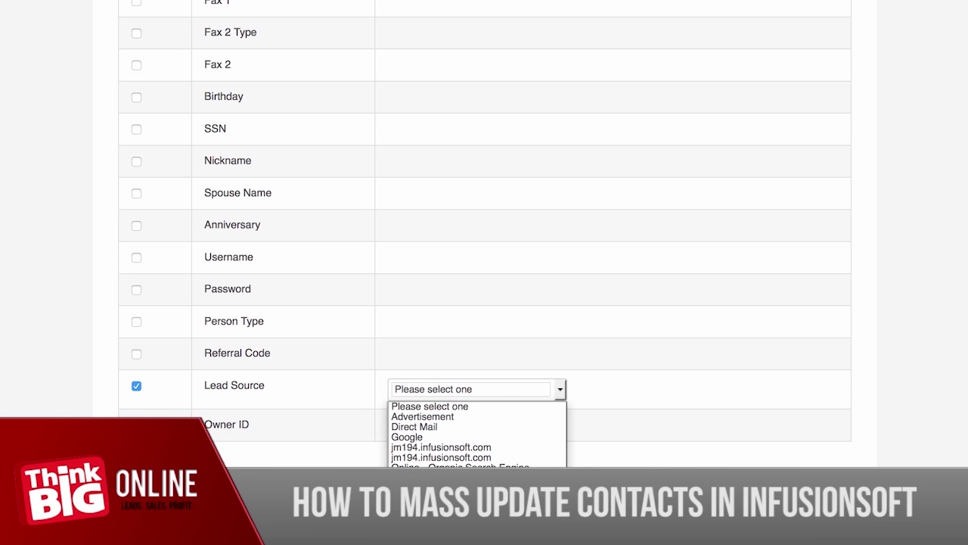
left_click(458, 370)
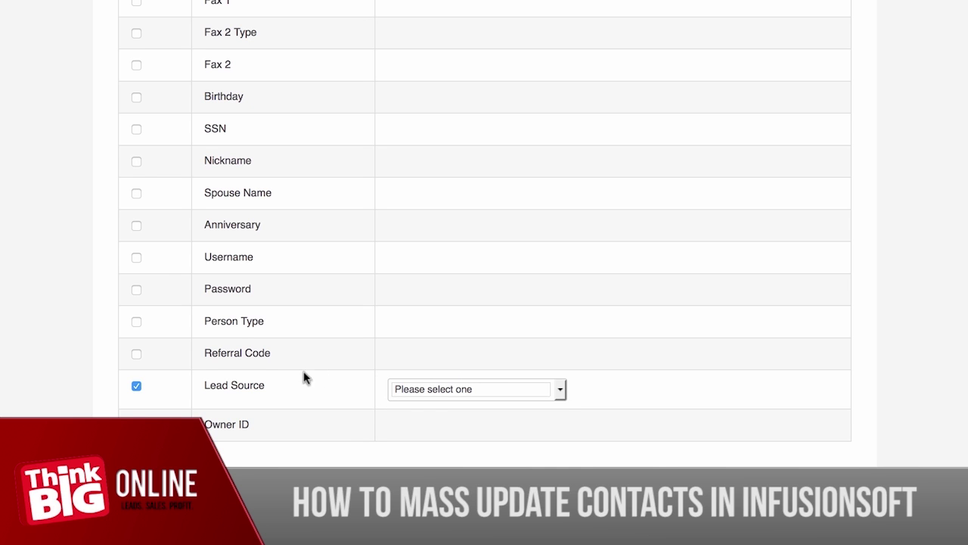
Step: Mark the Nickname and Fax 1 standard fields for updating
left_click(137, 163)
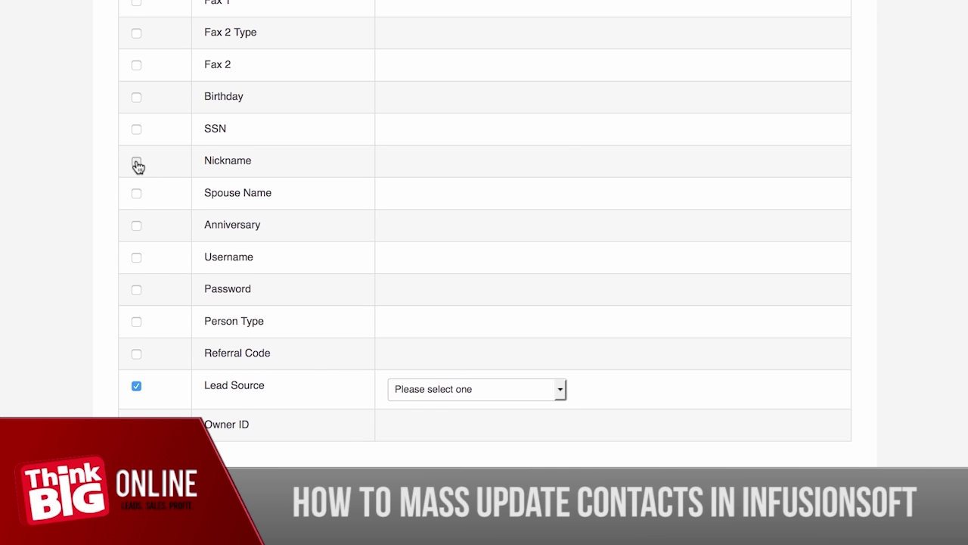
scroll(169, 138, "up", 2)
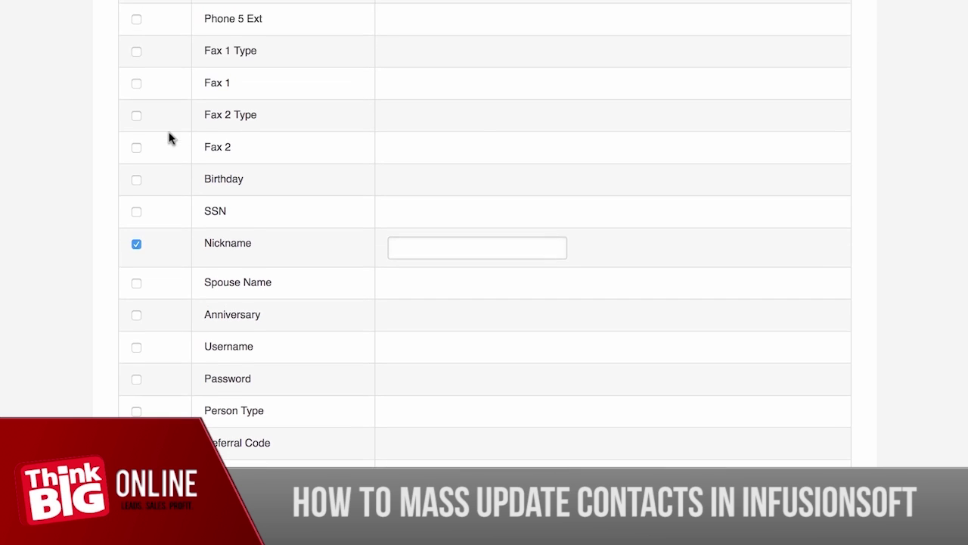
left_click(137, 88)
scroll(333, 339, "up", 15)
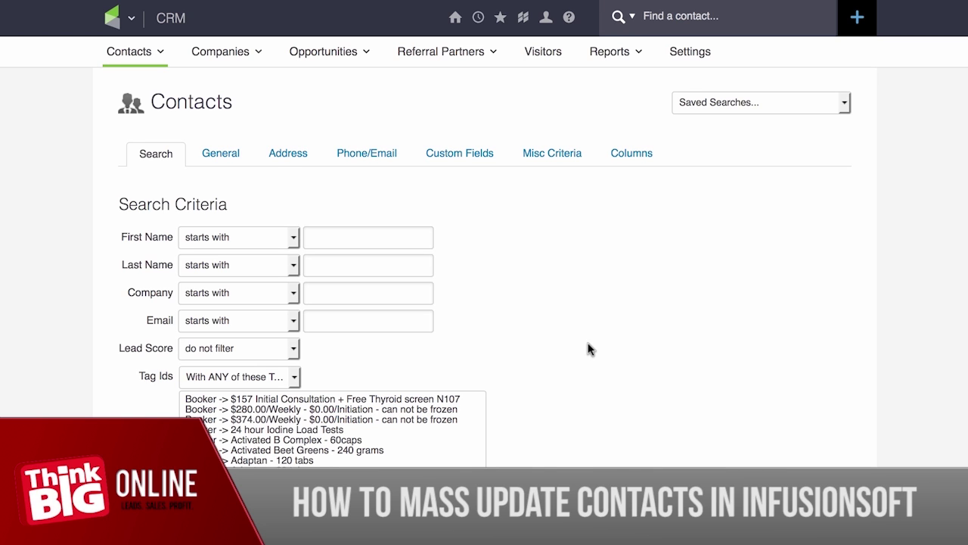
Step: Run the contact search with default criteria and start an export of all the results
scroll(510, 303, "down", 5)
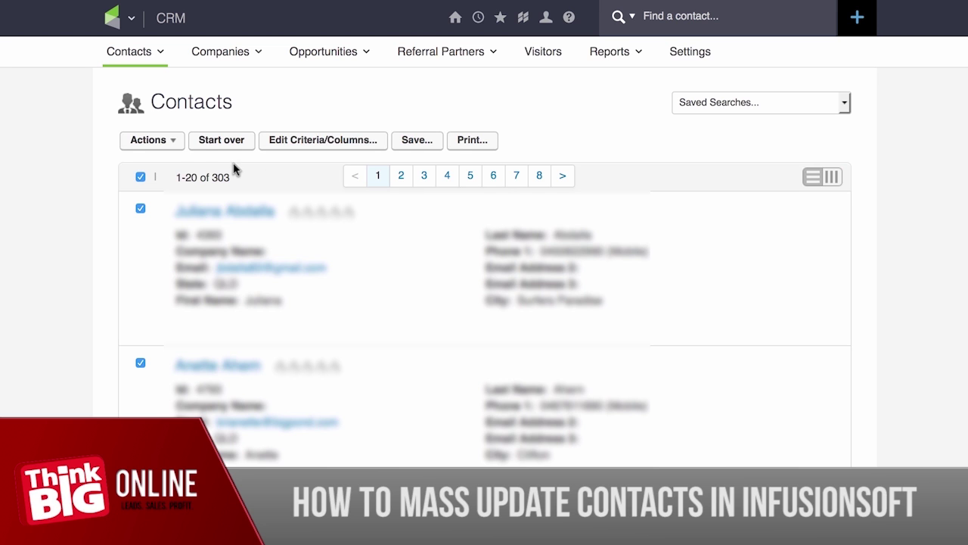
left_click(174, 145)
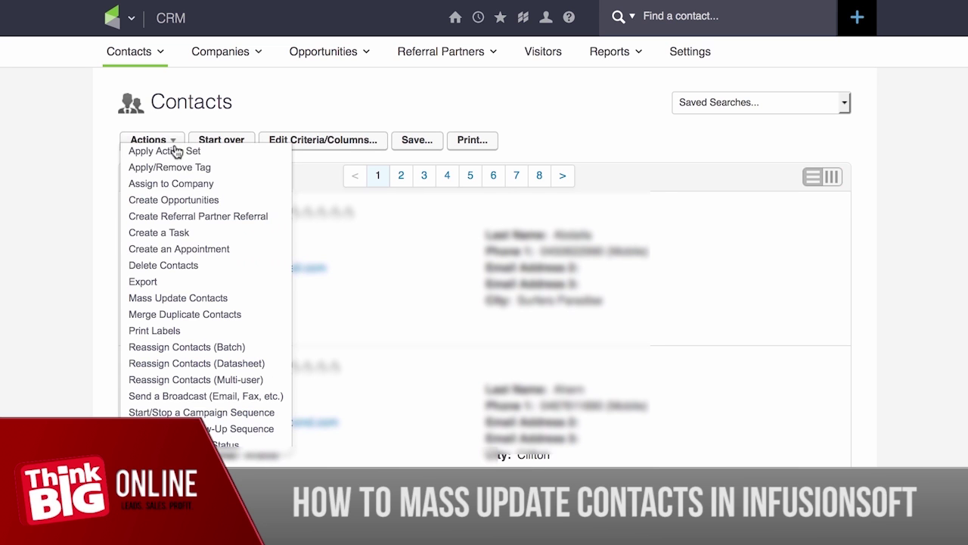
left_click(151, 286)
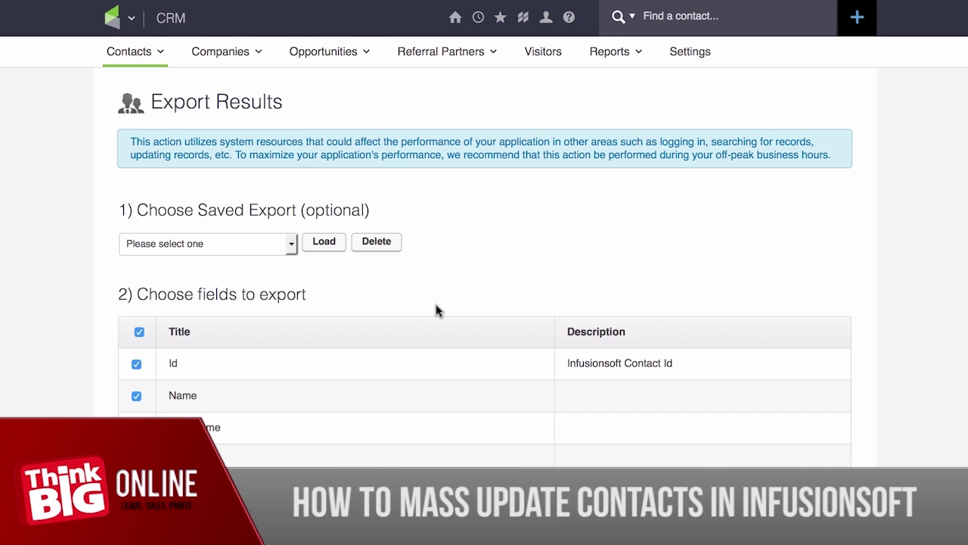
Step: Clear all preselected export fields and include only Id and Email
scroll(436, 310, "down", 3)
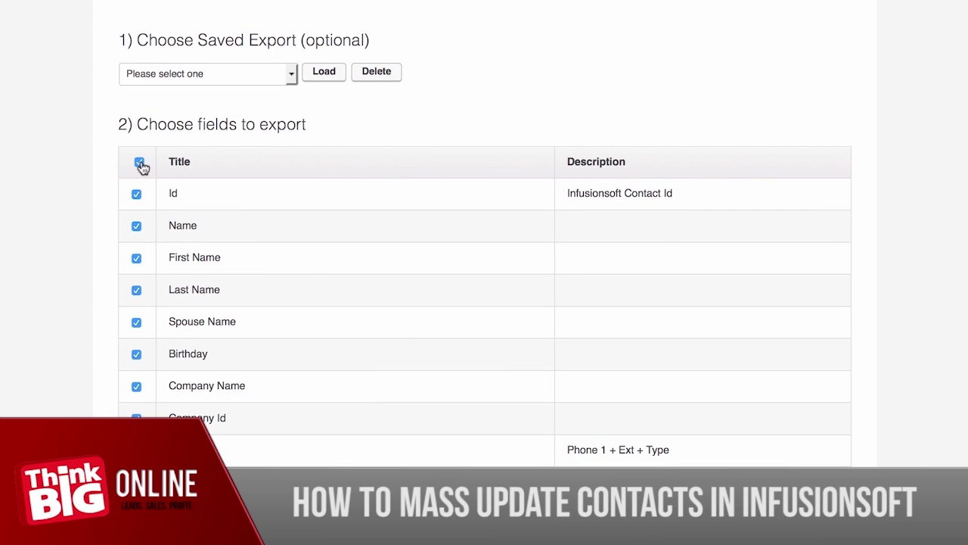
left_click(139, 164)
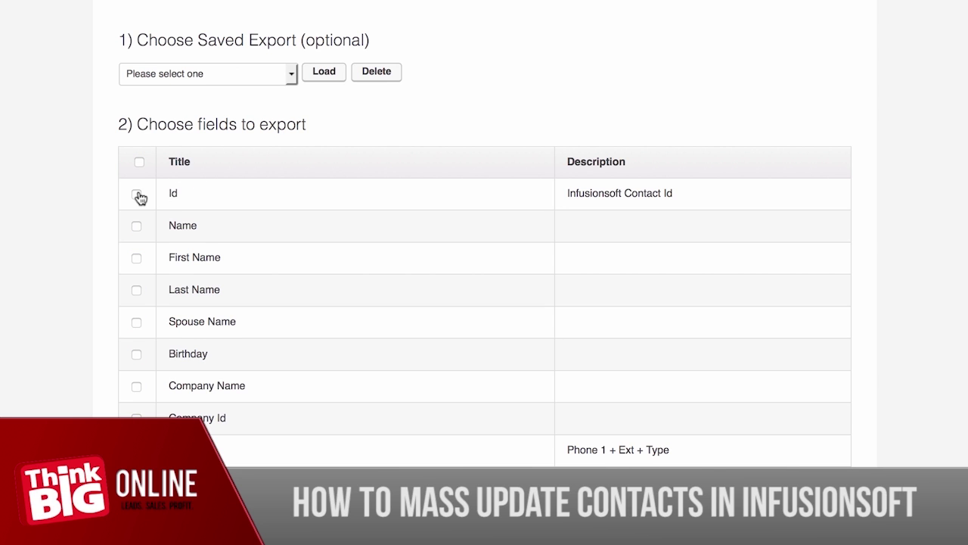
scroll(157, 382, "down", 5)
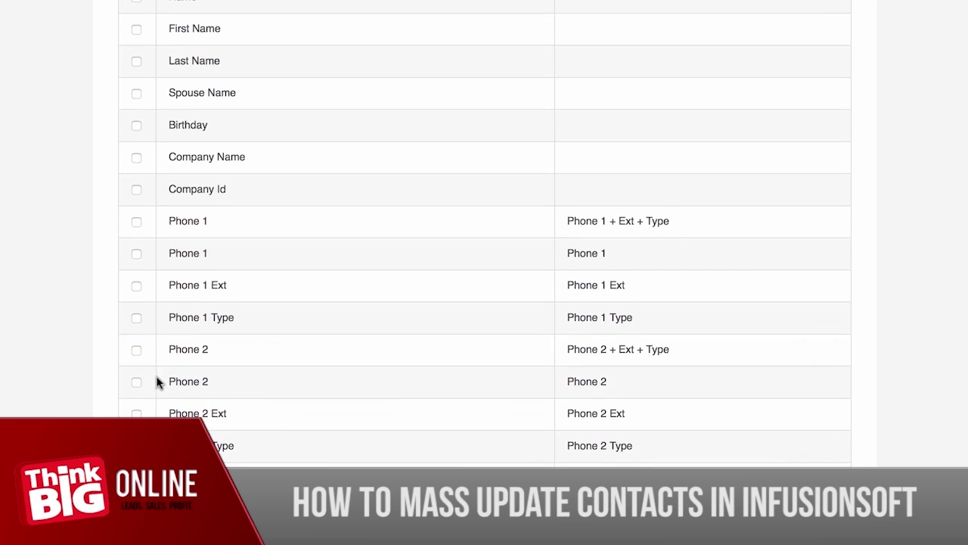
left_click(136, 351)
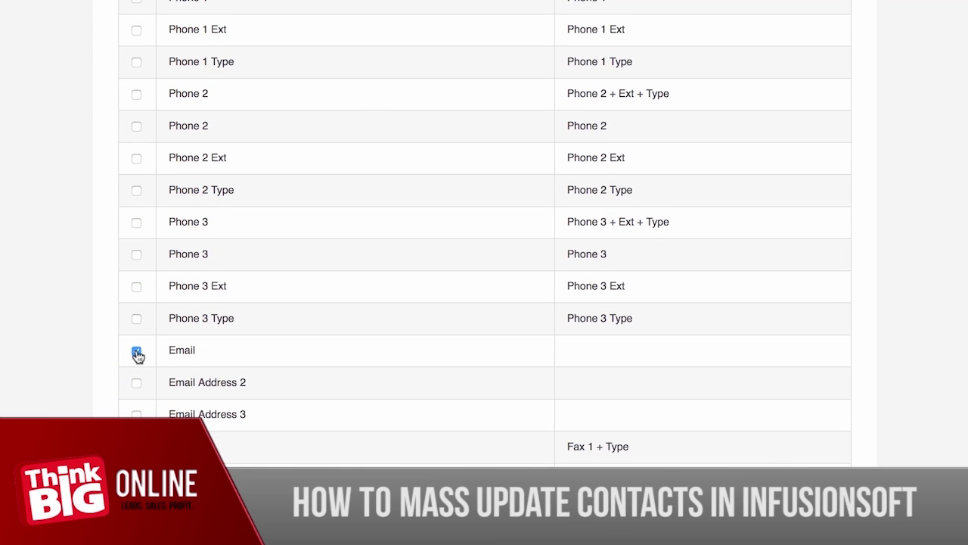
Step: Process the export as a CSV download, save export_5.csv and open it in Numbers
scroll(373, 456, "down", 15)
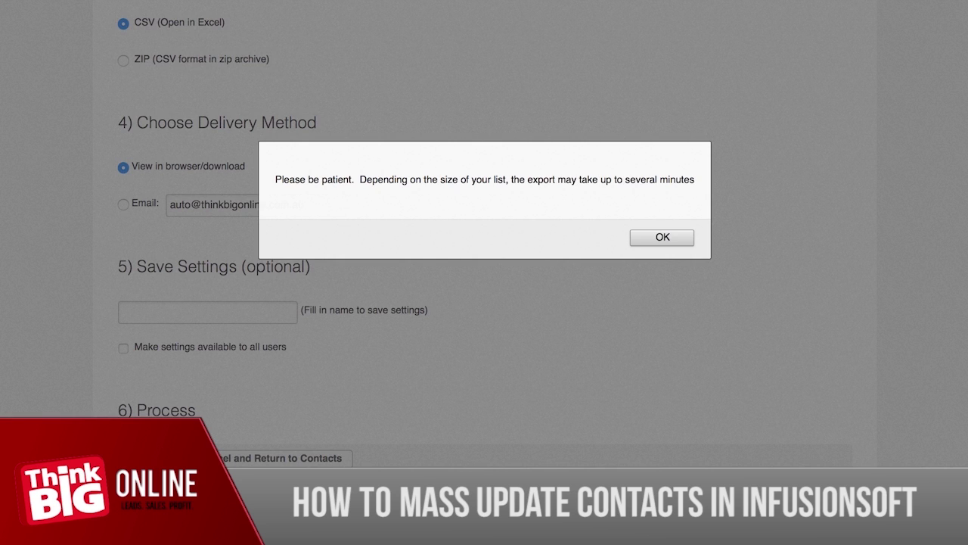
left_click(661, 239)
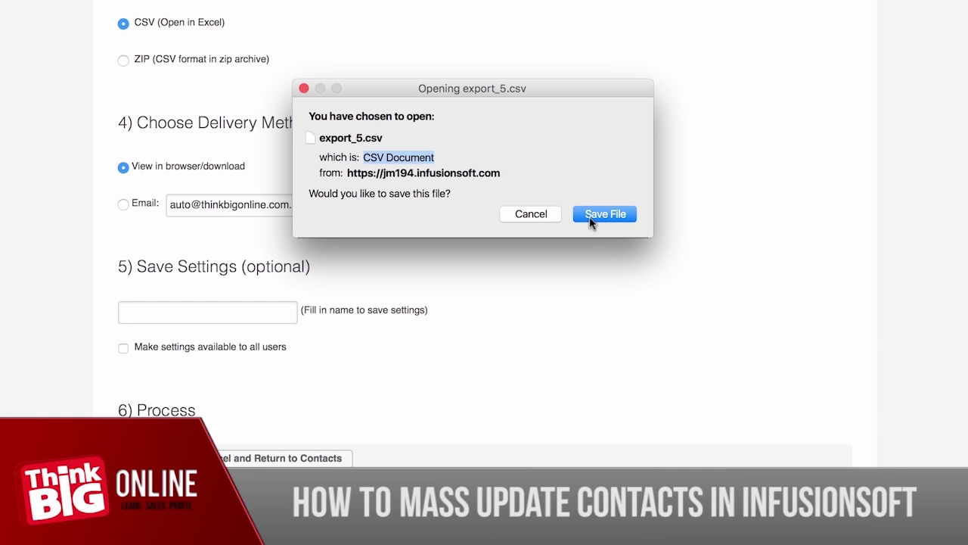
left_click(589, 216)
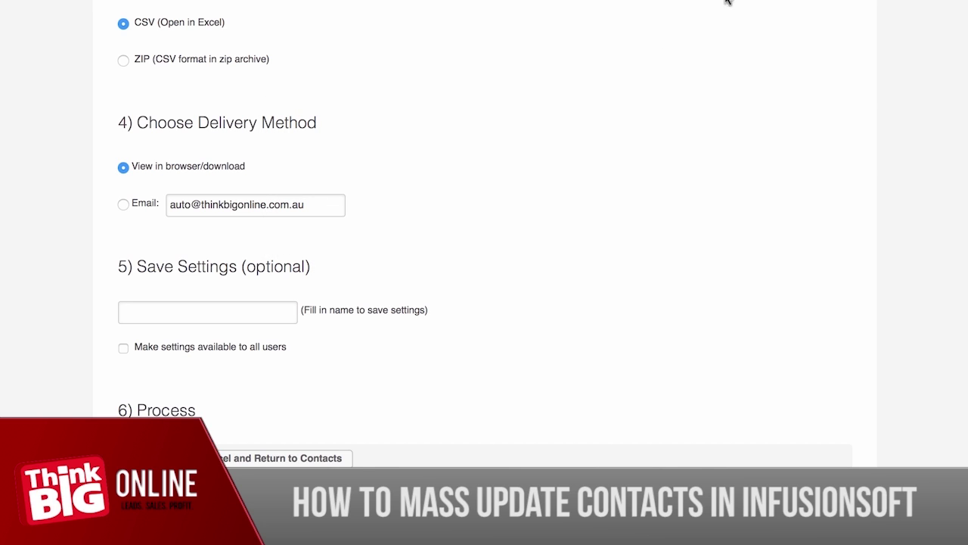
left_click(760, 1)
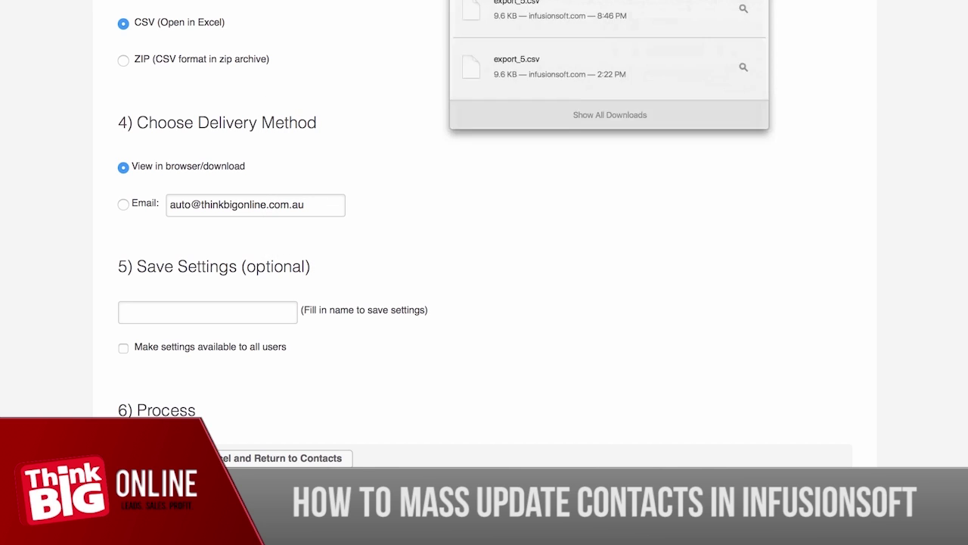
left_click(676, 15)
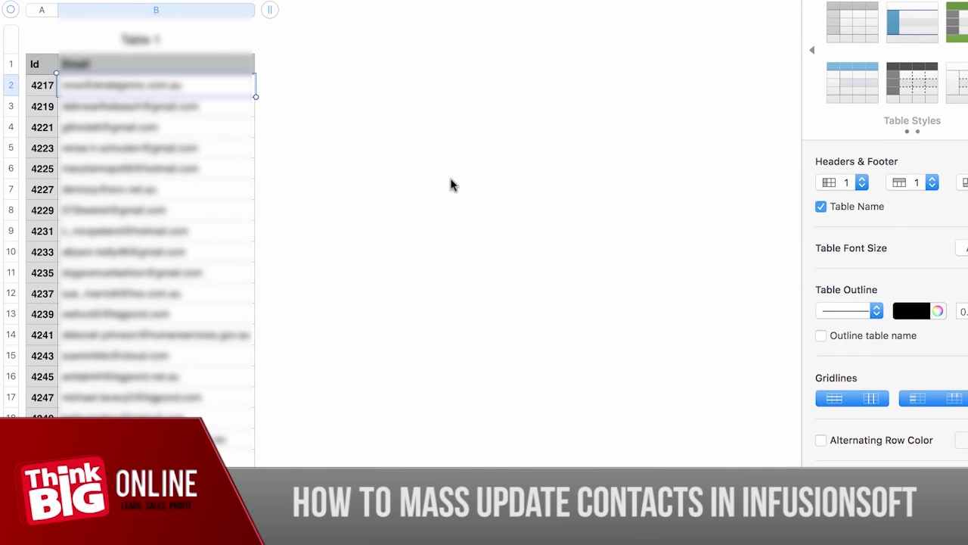
Step: Copy the whole Id and Email table from Numbers and paste its values only at A1 of the blank Google Sheets spreadsheet
left_click(40, 66)
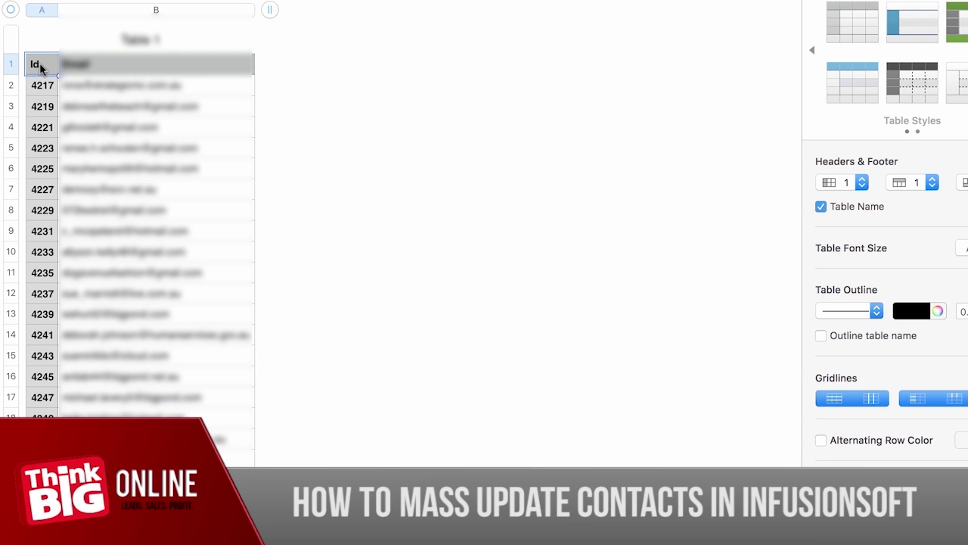
scroll(103, 325, "down", 20)
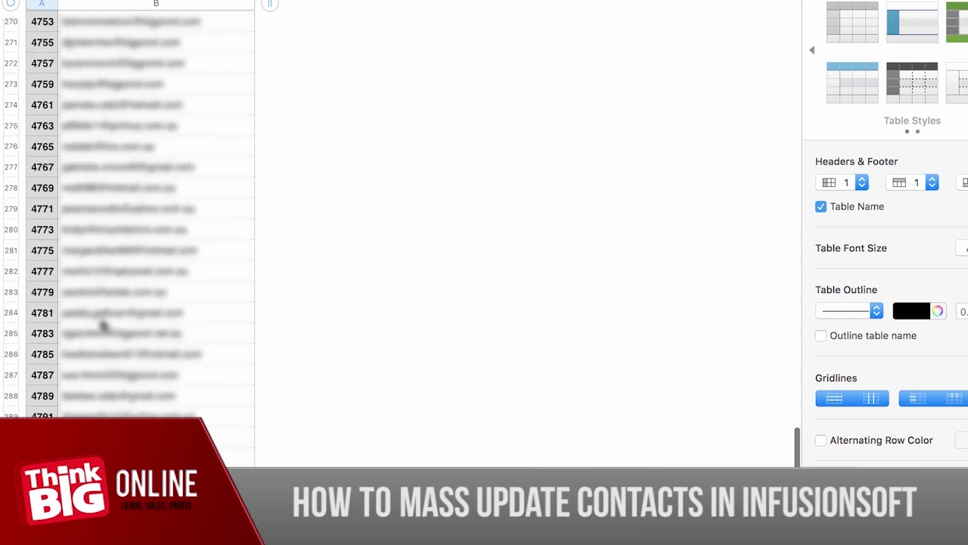
left_click(123, 173, "shift")
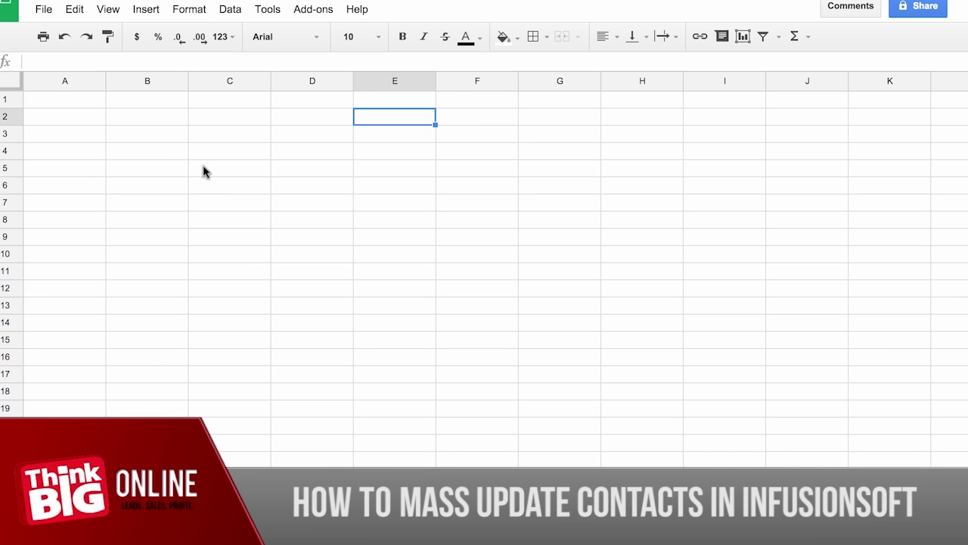
left_click(85, 101)
right_click(85, 101)
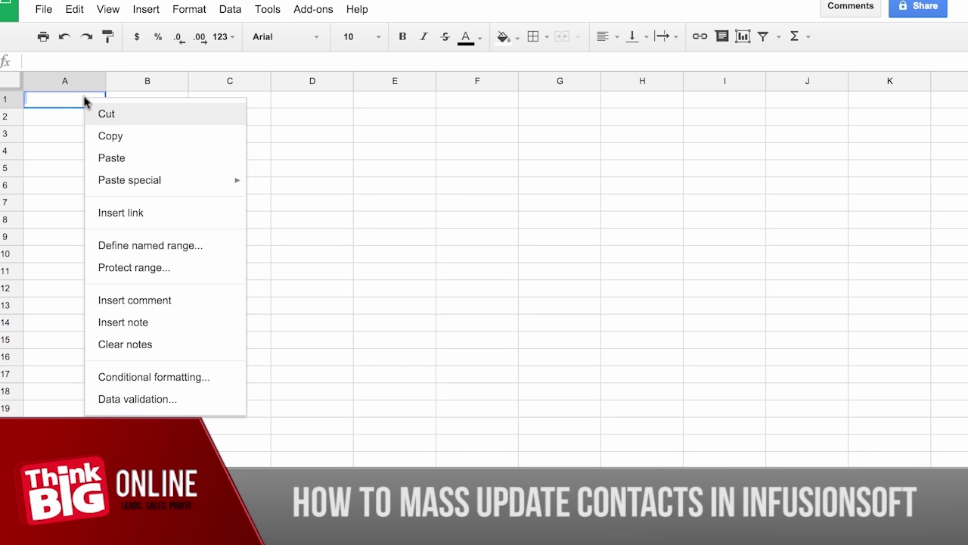
mouse_move(205, 180)
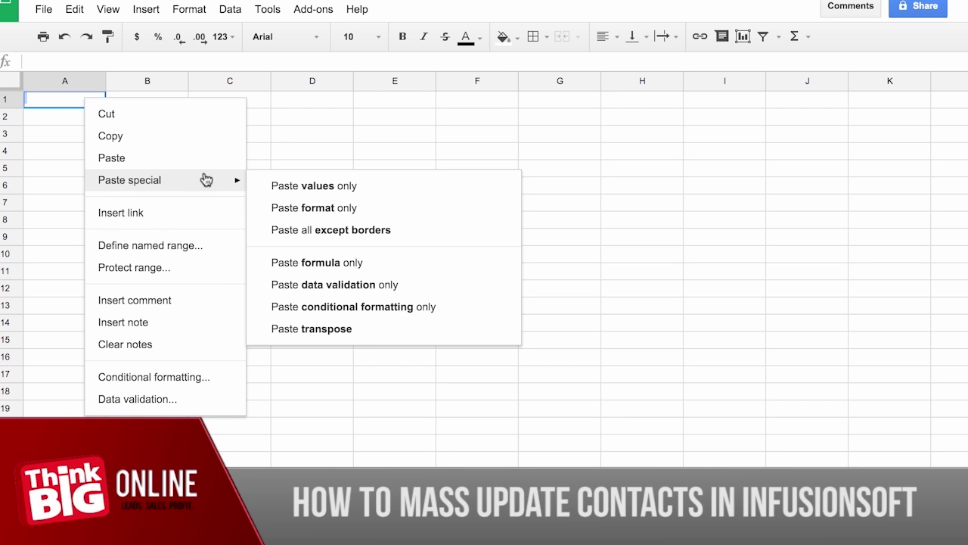
left_click(284, 188)
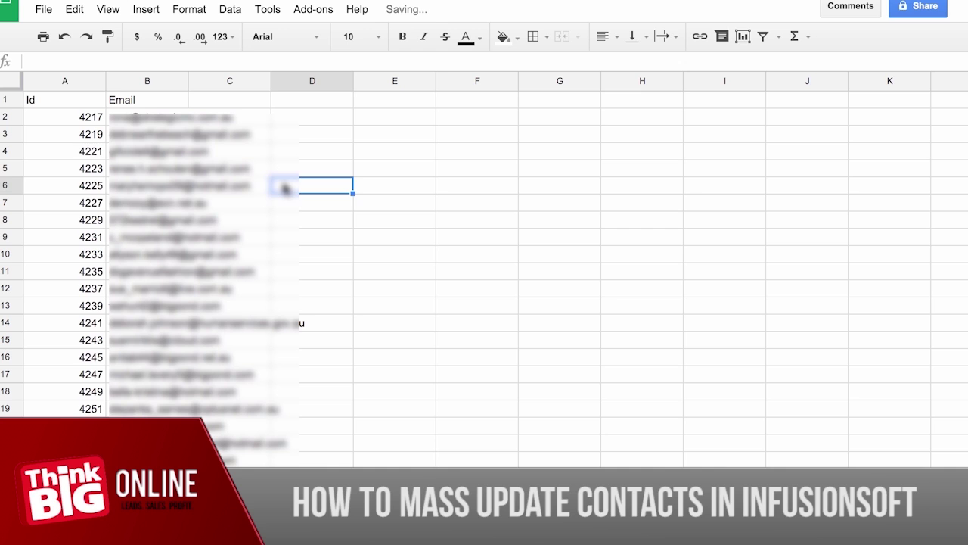
Step: Insert seven blank columns before the Id column
left_click(90, 103)
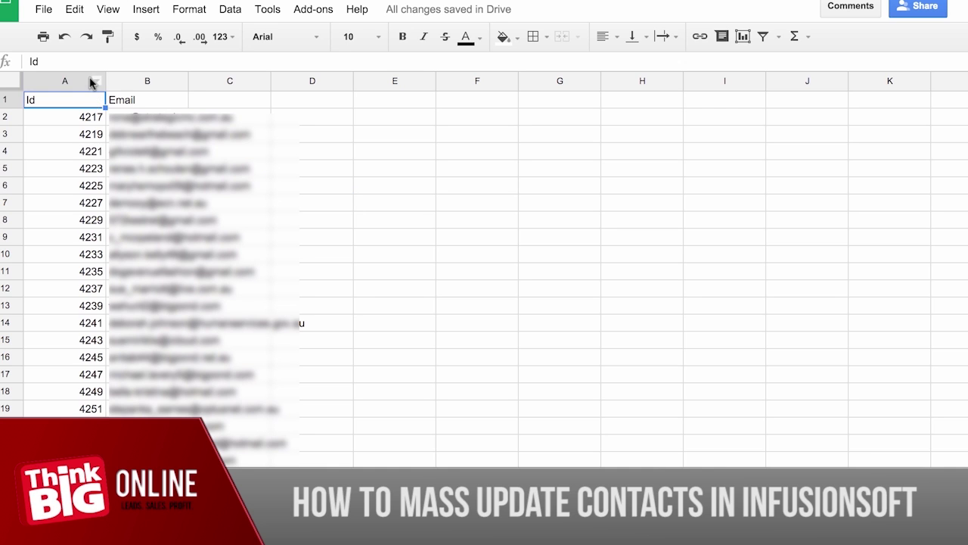
left_click_drag(83, 81, 561, 196)
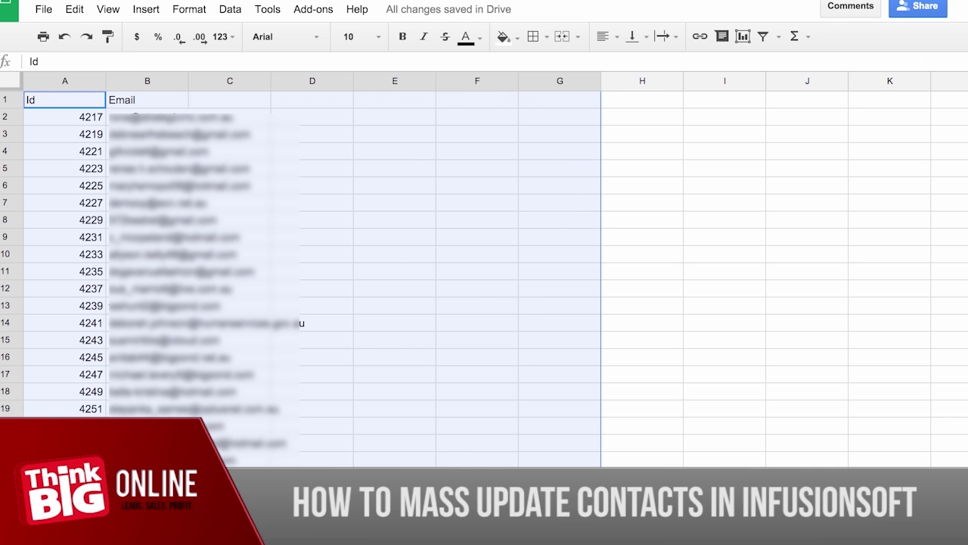
right_click(376, 88)
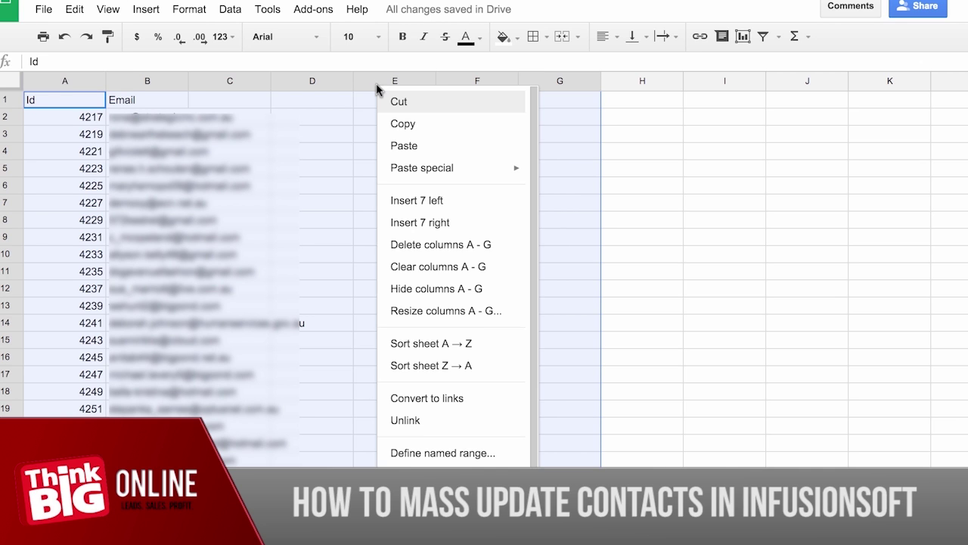
left_click(426, 200)
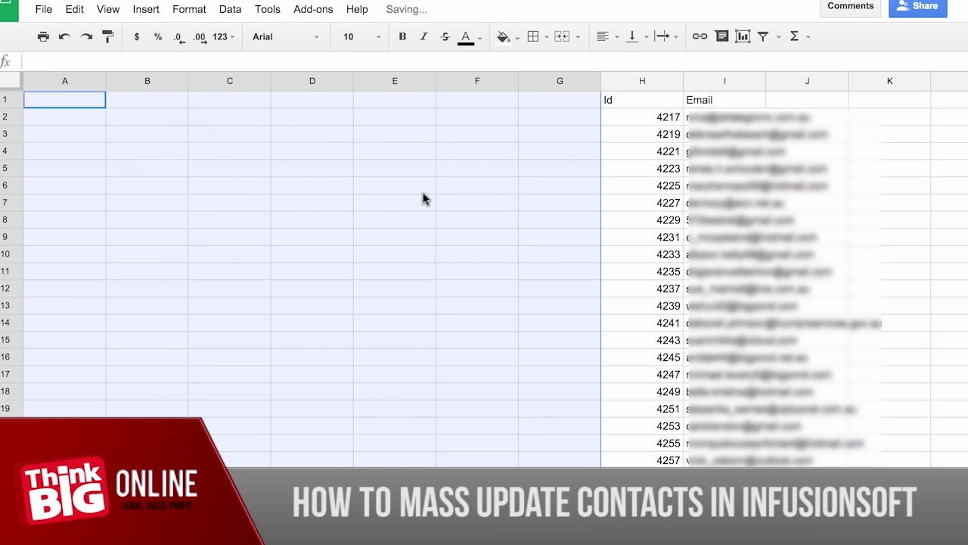
left_click(420, 187)
left_click(481, 120)
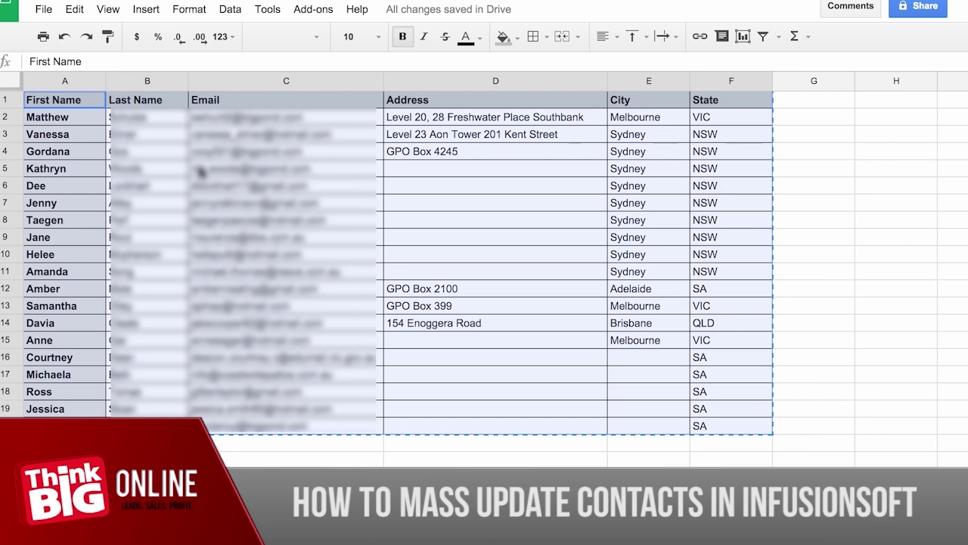
Step: Copy the contact table, First Name through State, from the other spreadsheet and paste its values only at A1 of the Id and Email sheet
right_click(199, 171)
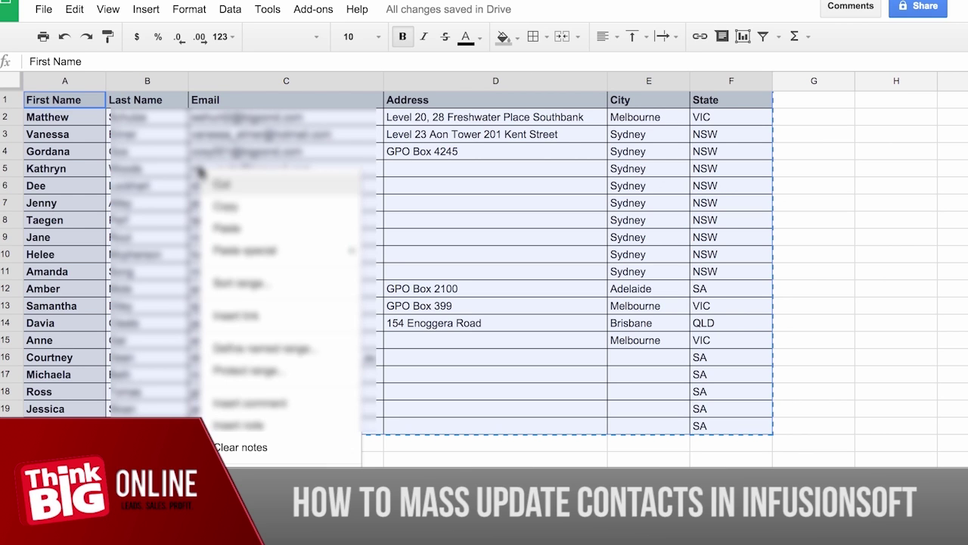
left_click(215, 204)
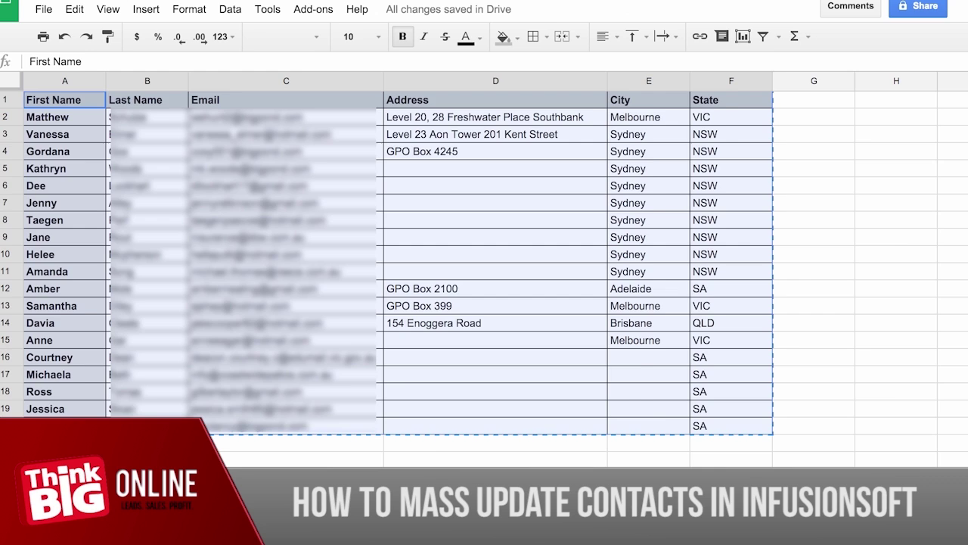
key("ctrl+Tab")
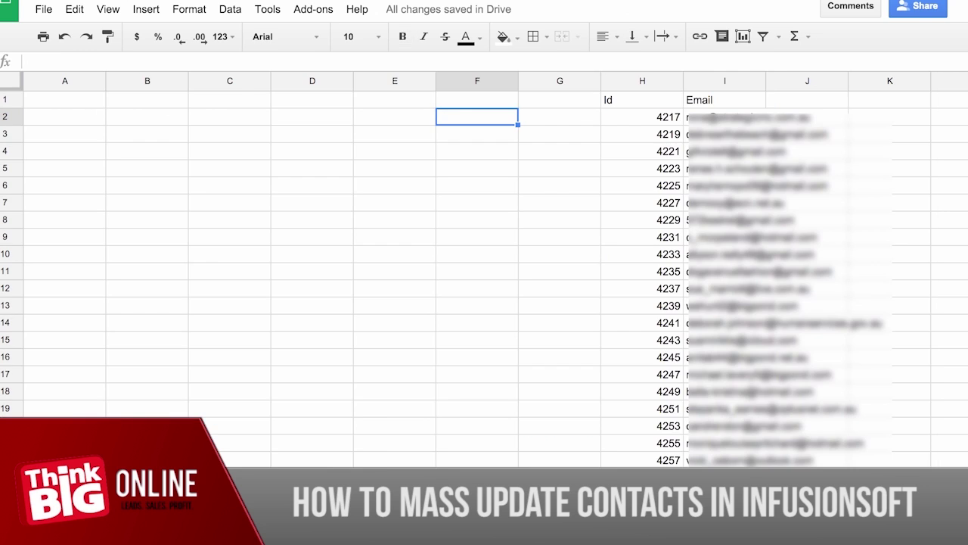
left_click(75, 104)
right_click(76, 104)
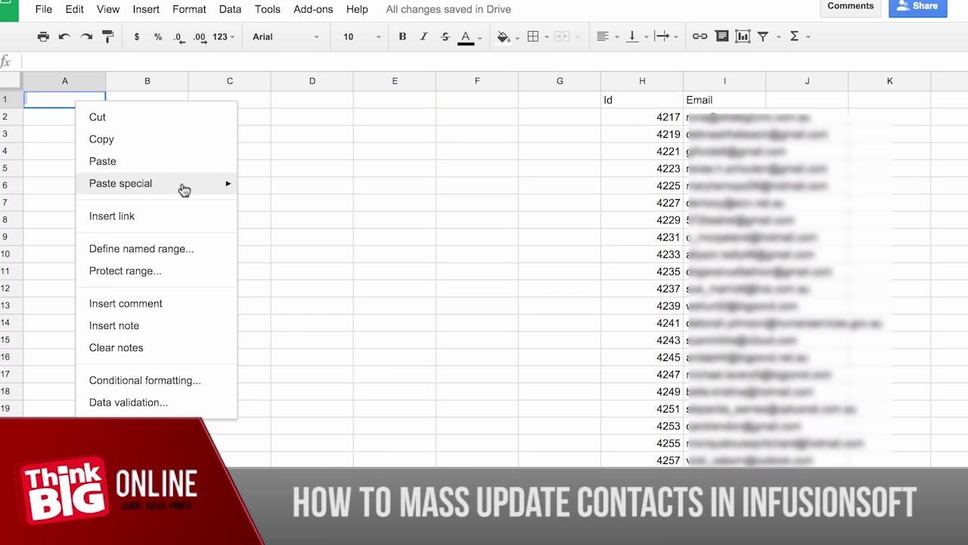
mouse_move(216, 187)
left_click(274, 190)
left_click(549, 293)
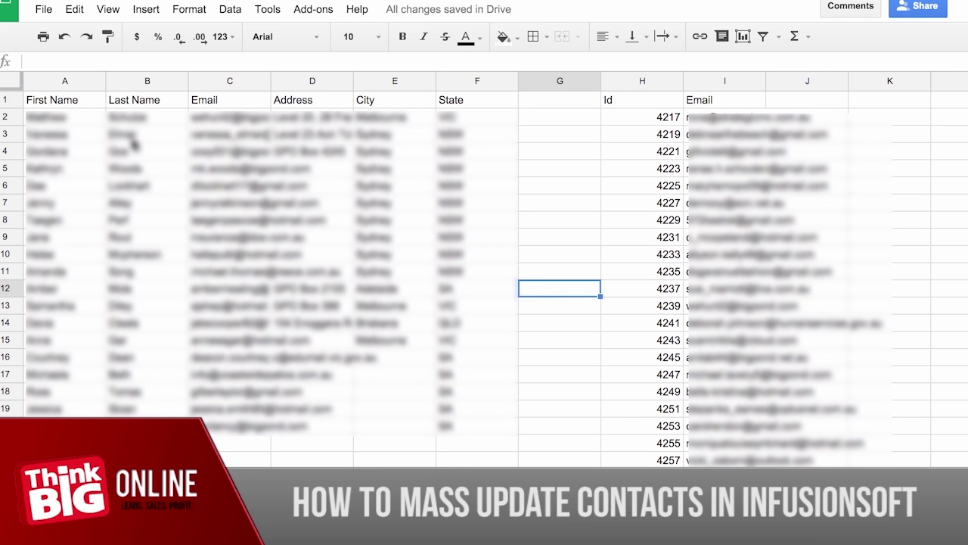
Step: Examine the exported Id and Email list alongside the contact details, comparing the email and Id columns
left_click_drag(643, 102, 803, 397)
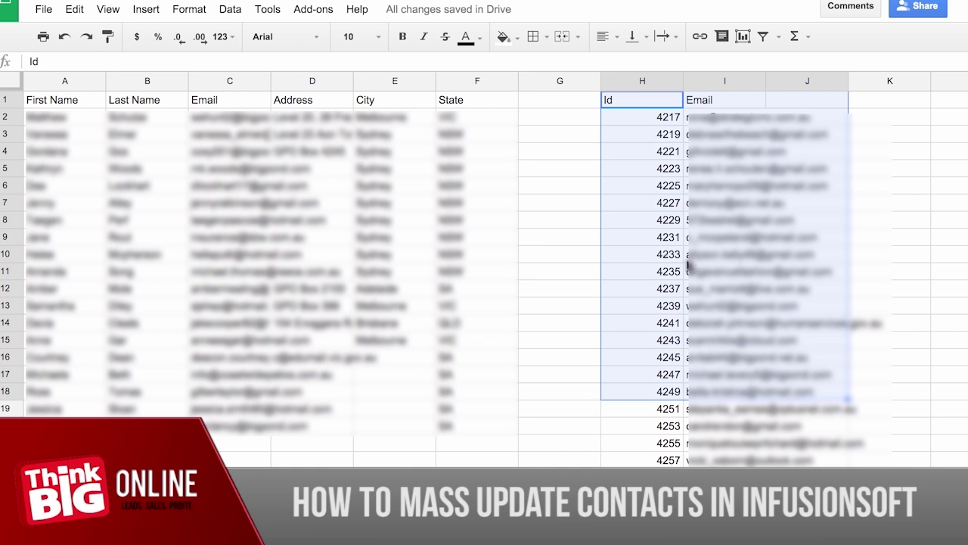
left_click(639, 229)
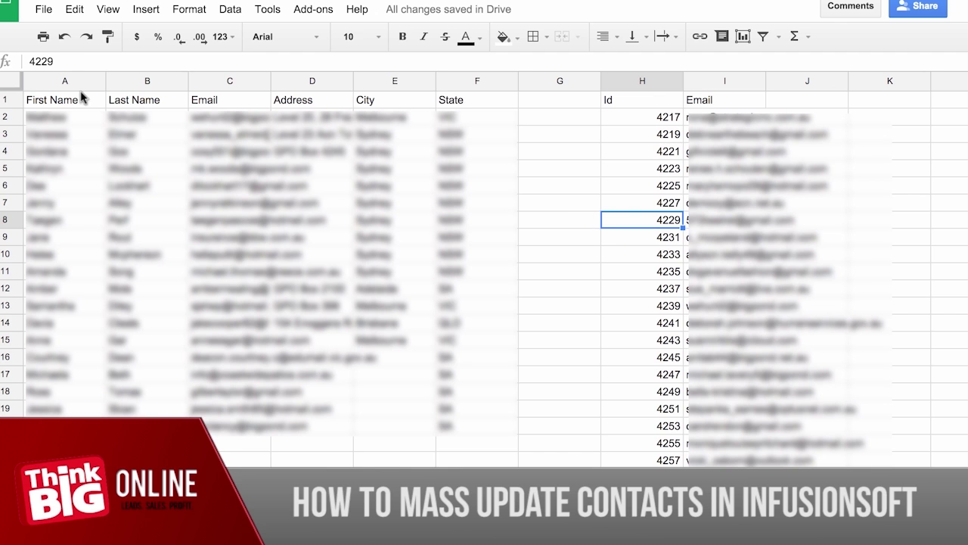
left_click_drag(83, 101, 463, 428)
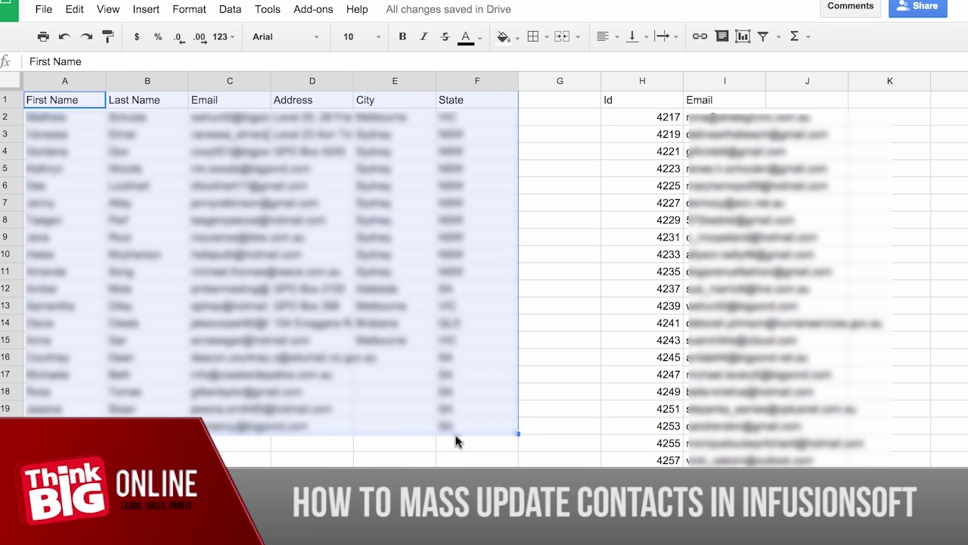
left_click(455, 439)
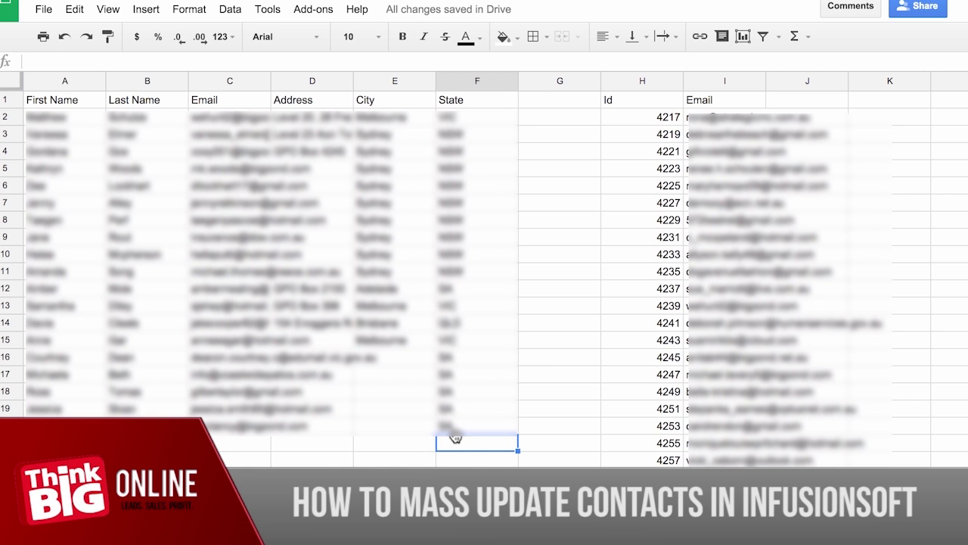
left_click(456, 427)
left_click_drag(88, 115, 463, 430)
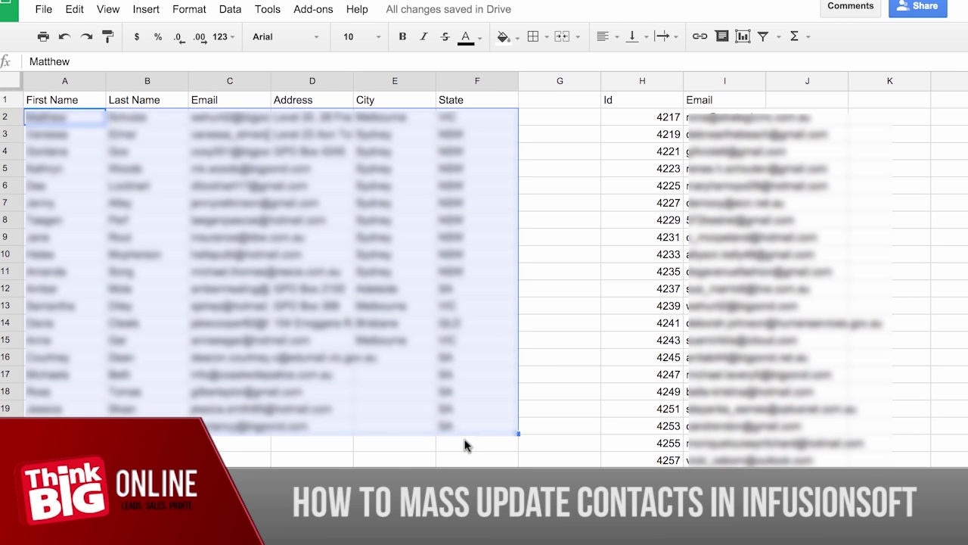
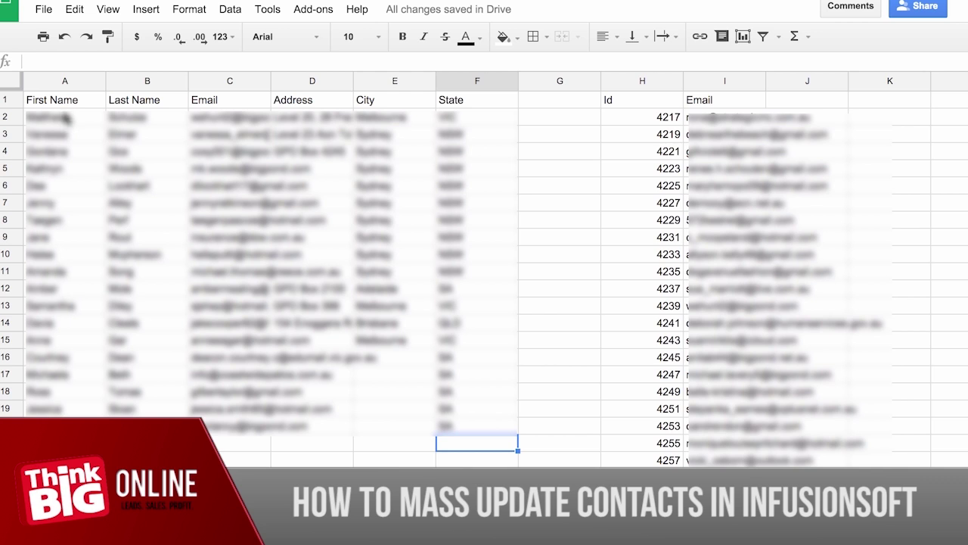
left_click(211, 122)
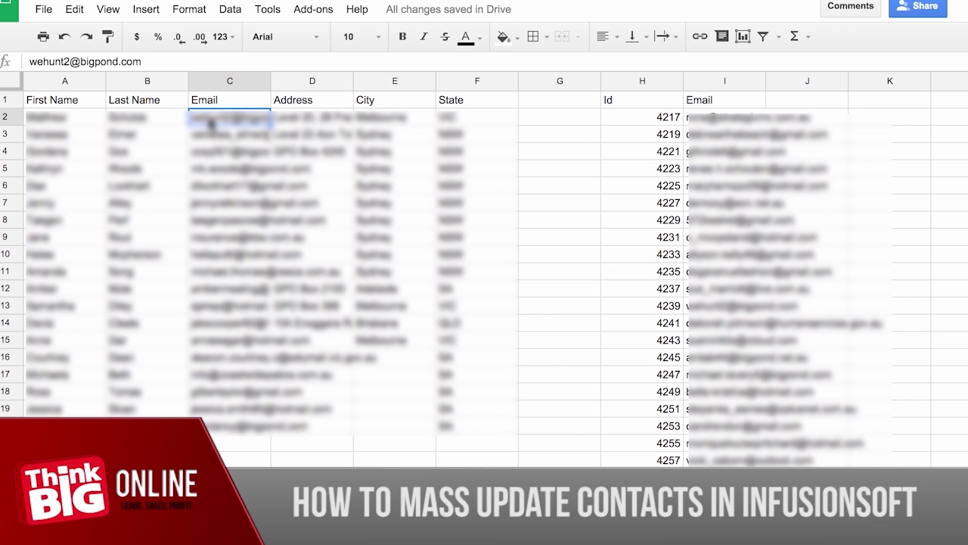
left_click(627, 122)
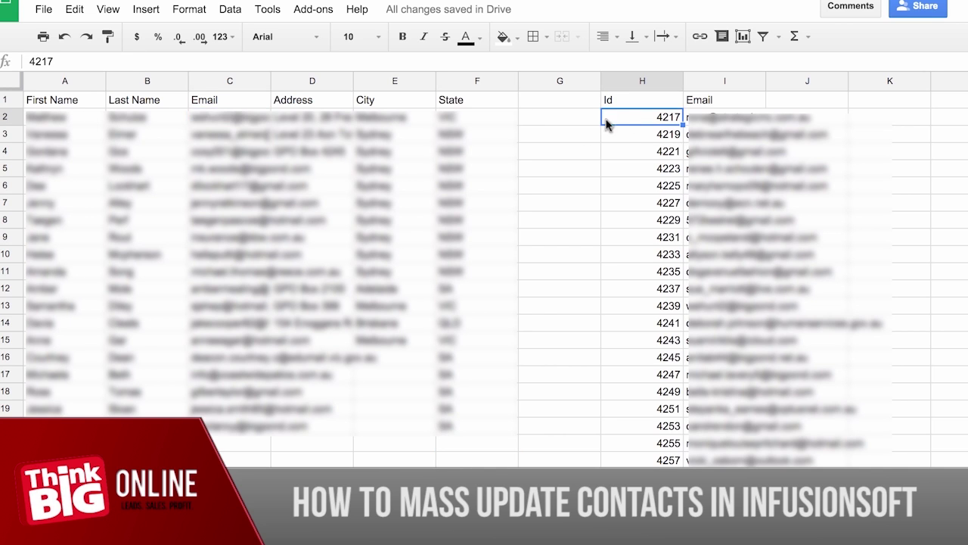
Step: Insert a new column before First Name and enter the heading Id in A1
left_click(55, 83)
right_click(55, 85)
left_click(95, 199)
left_click(93, 106)
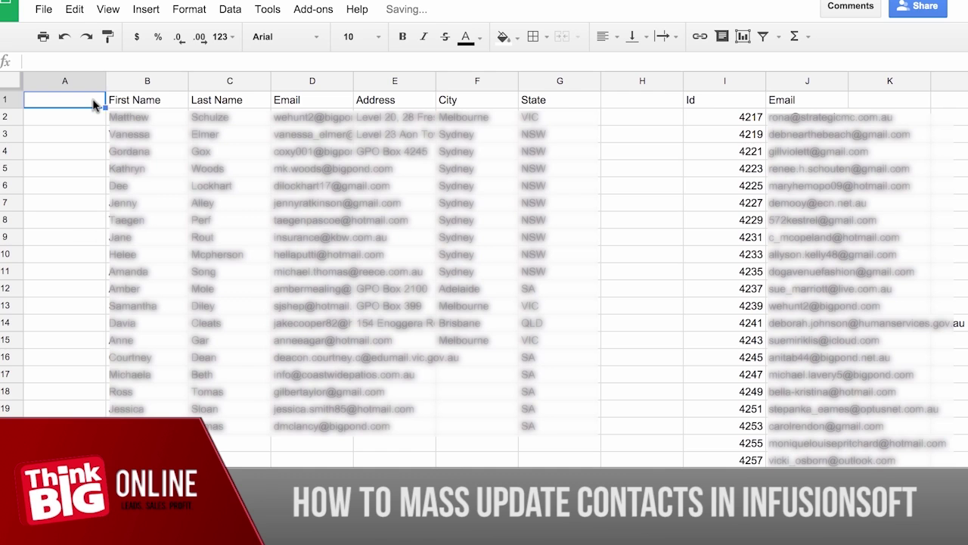
type("Id")
key("Return")
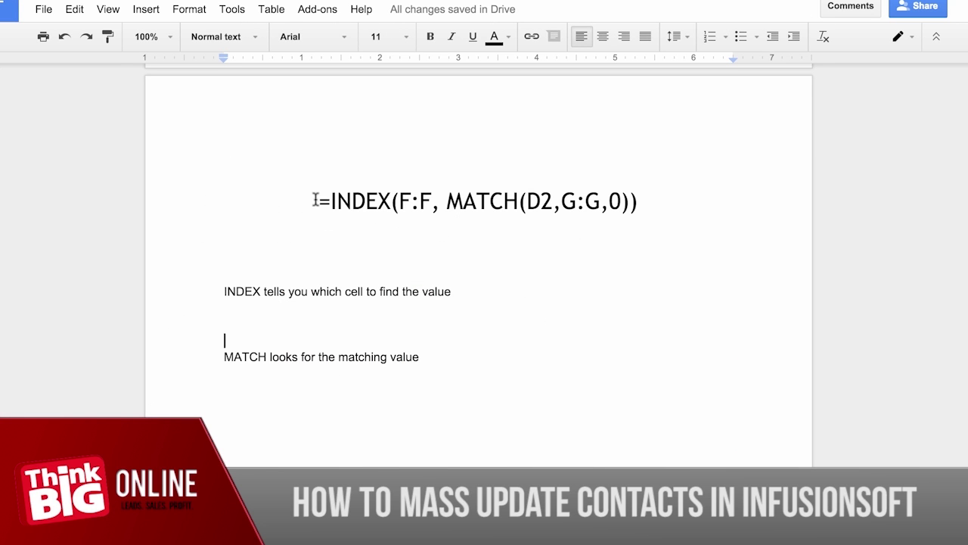
Step: Copy the formula =INDEX(F:F, MATCH(D2,G:G,0)) from the Google Docs document
left_click_drag(315, 199, 641, 209)
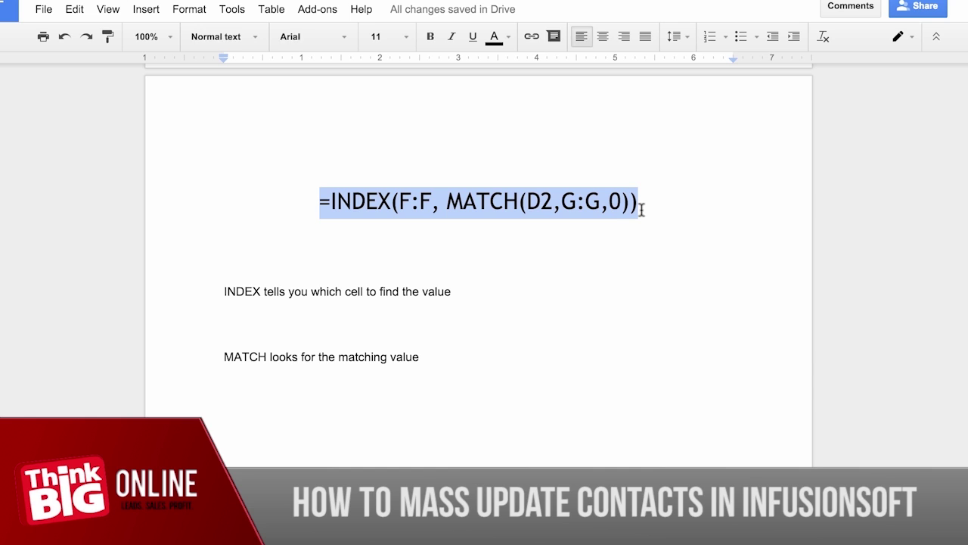
left_click(393, 201)
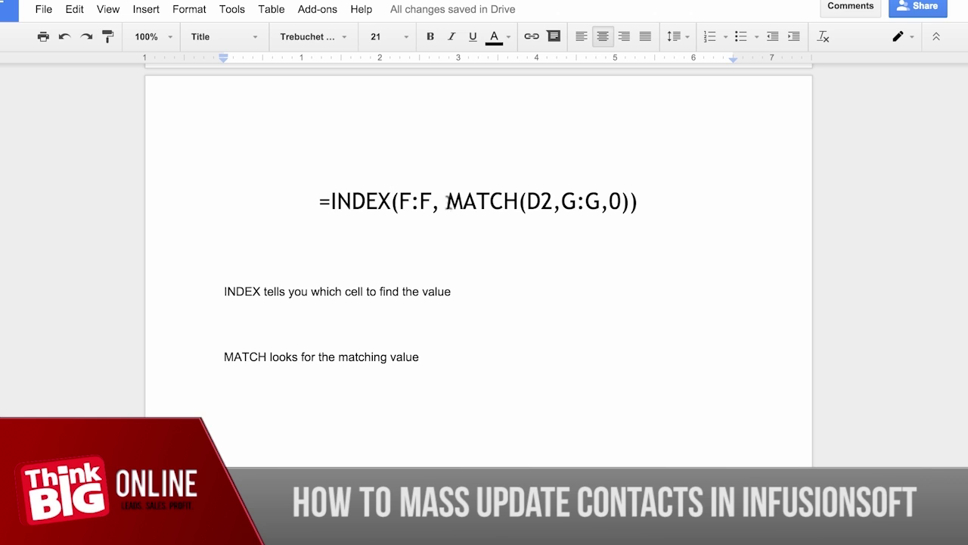
left_click_drag(447, 201, 514, 214)
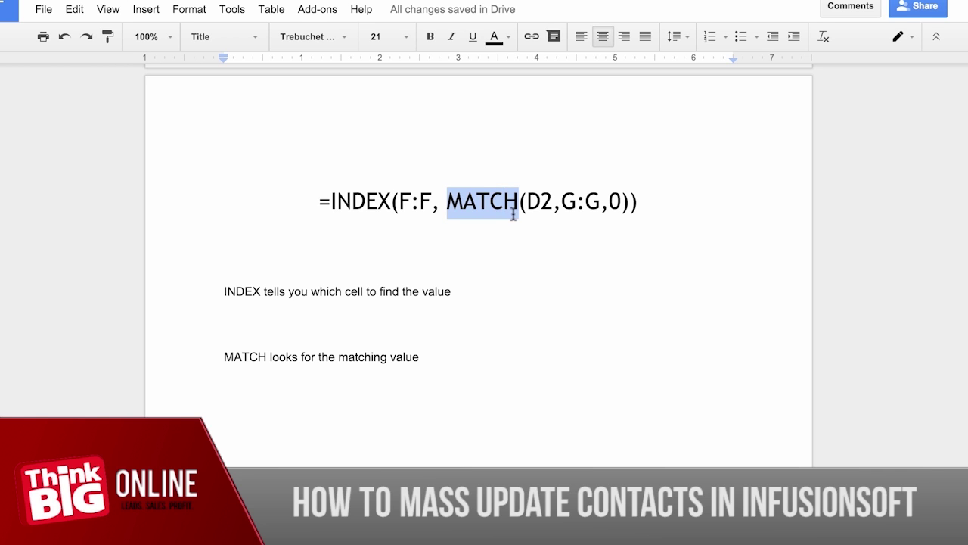
left_click(515, 224)
left_click_drag(647, 201, 331, 190)
right_click(337, 198)
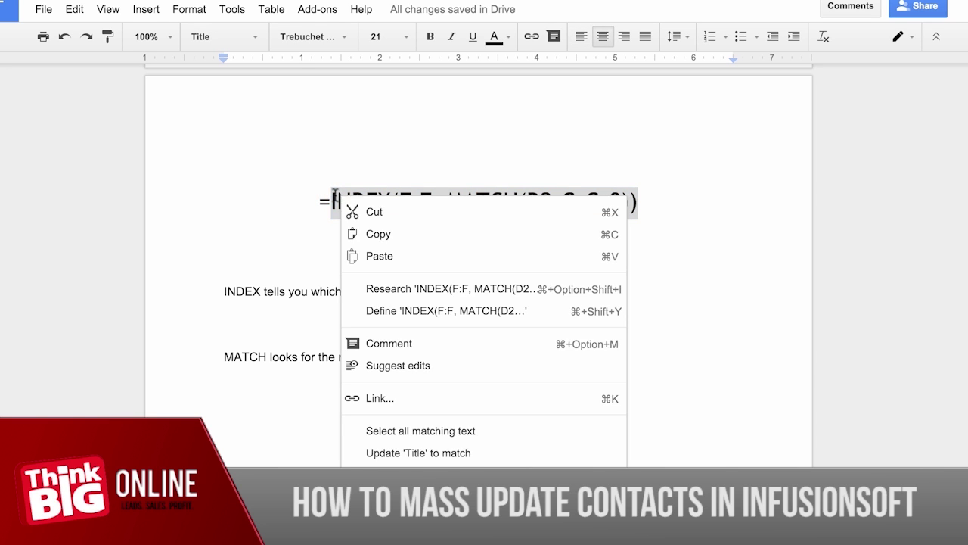
left_click(367, 242)
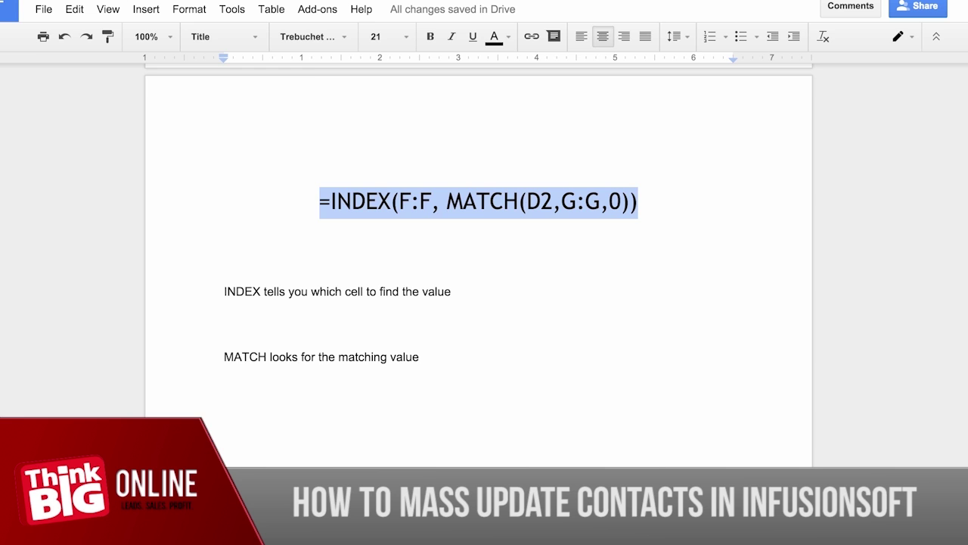
Step: Enter the copied formula =INDEX(F:F, MATCH(D2,G:G,0)) in cell A2 of the contact spreadsheet and select that cell
key("ctrl+Tab")
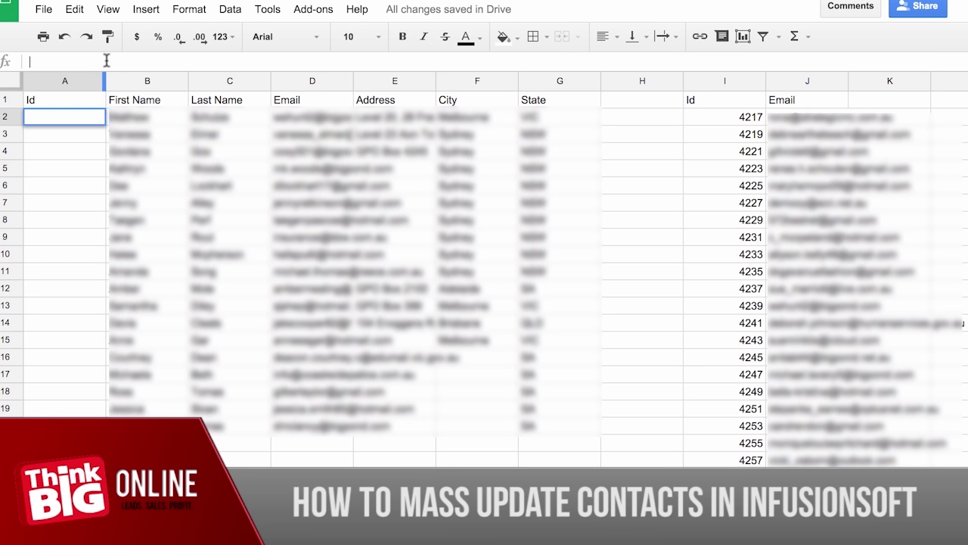
right_click(107, 61)
left_click(144, 155)
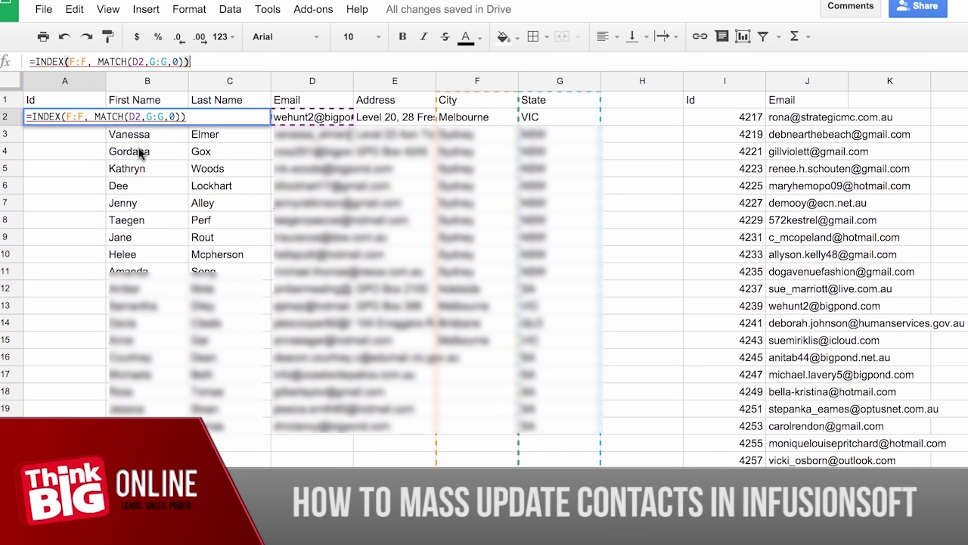
key("Return")
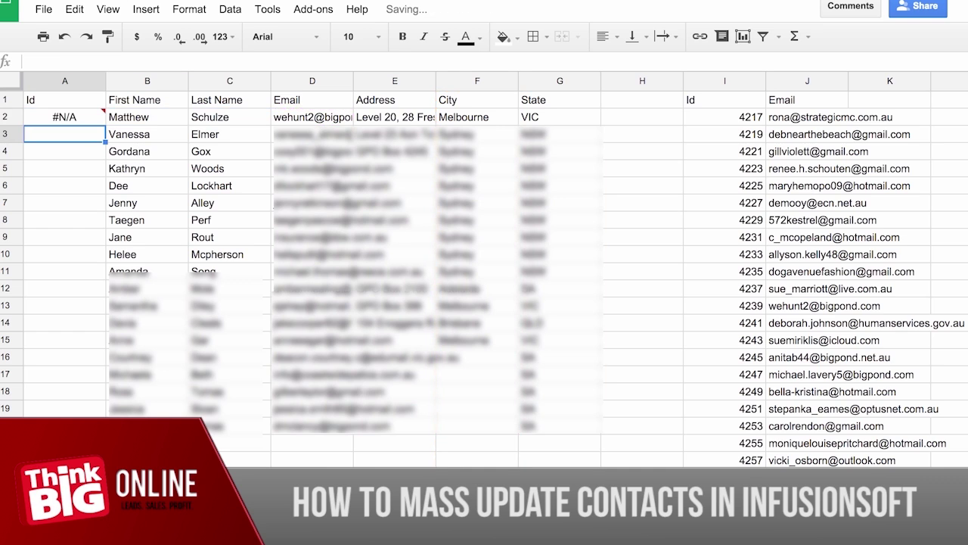
left_click(90, 117)
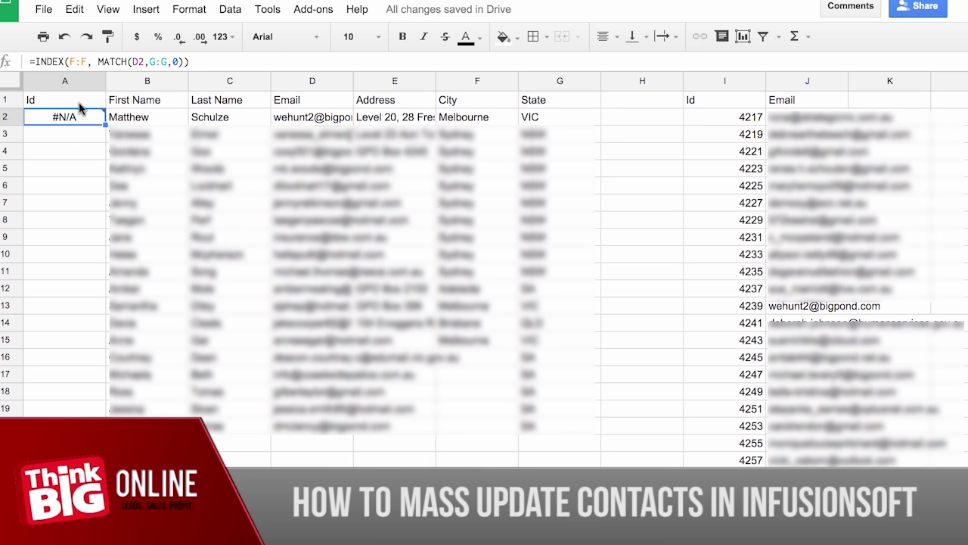
left_click(67, 59)
left_click_drag(67, 59, 81, 59)
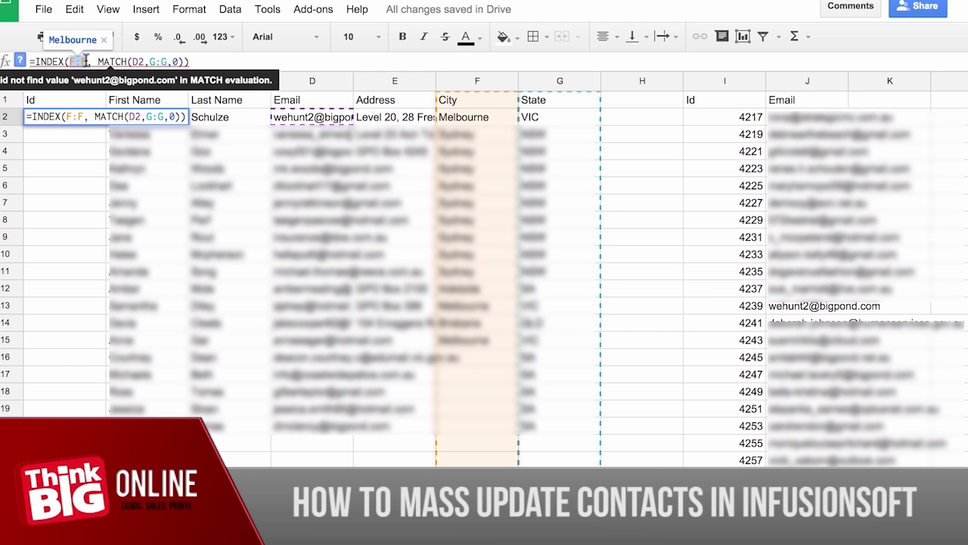
key("Escape")
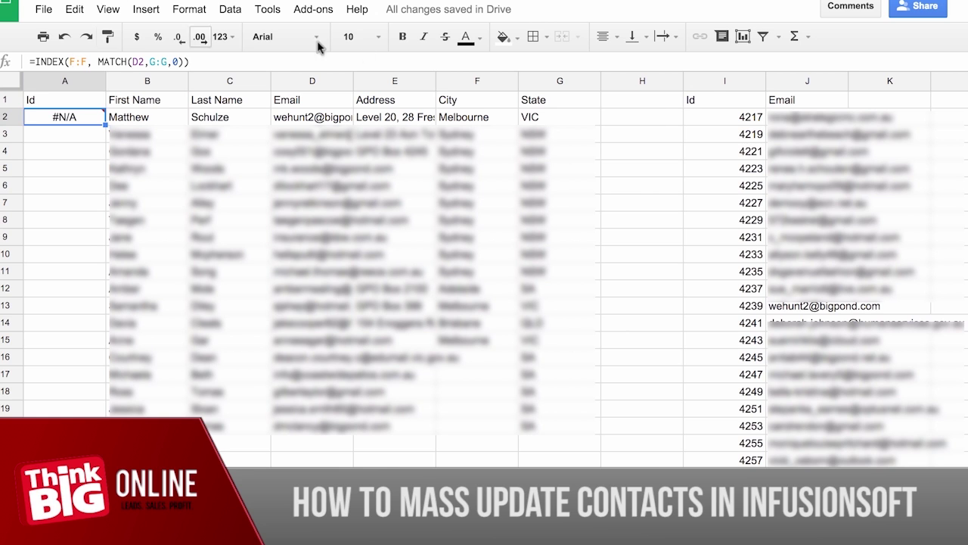
Step: Change the INDEX range in cell A2's formula to I:I, the exported Id column, keeping D2 as the lookup email
left_click(705, 82)
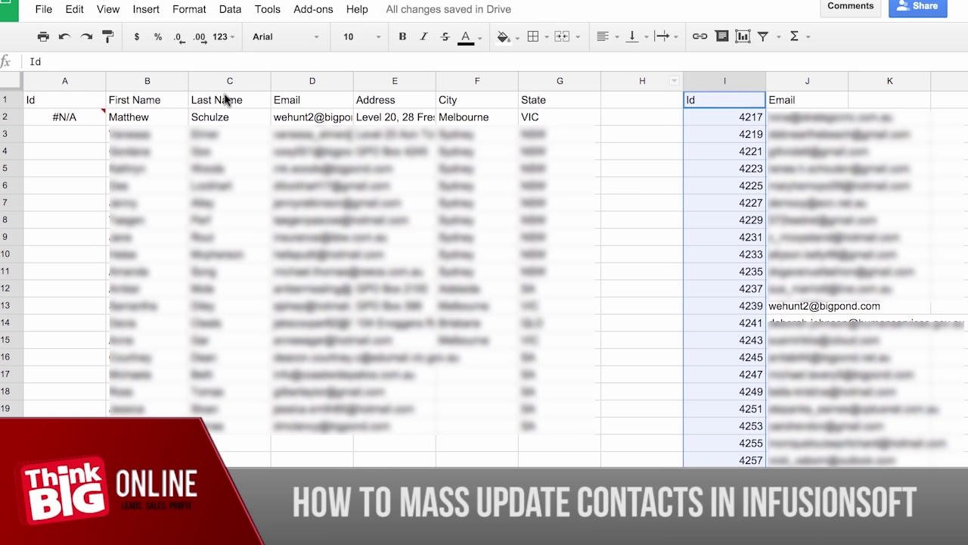
left_click(65, 123)
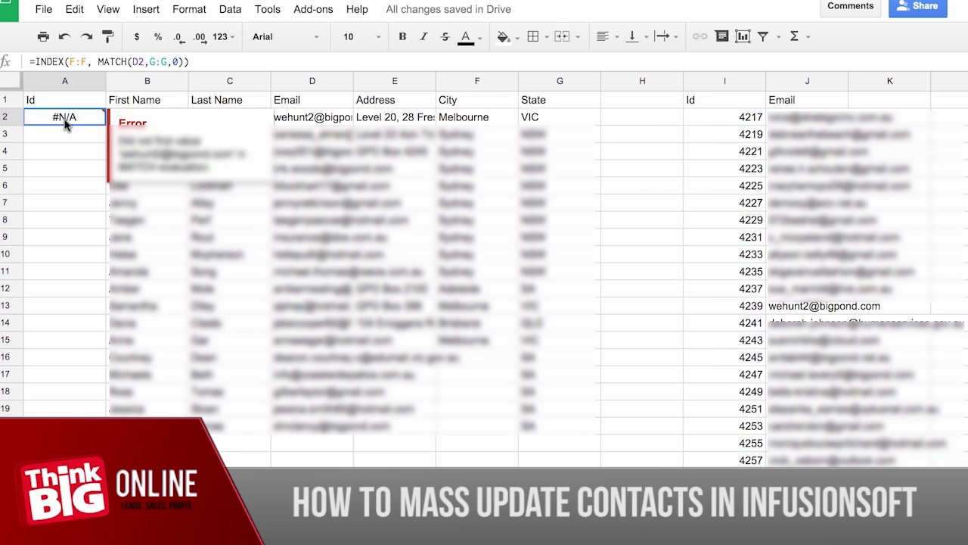
left_click(67, 60)
left_click_drag(69, 60, 86, 60)
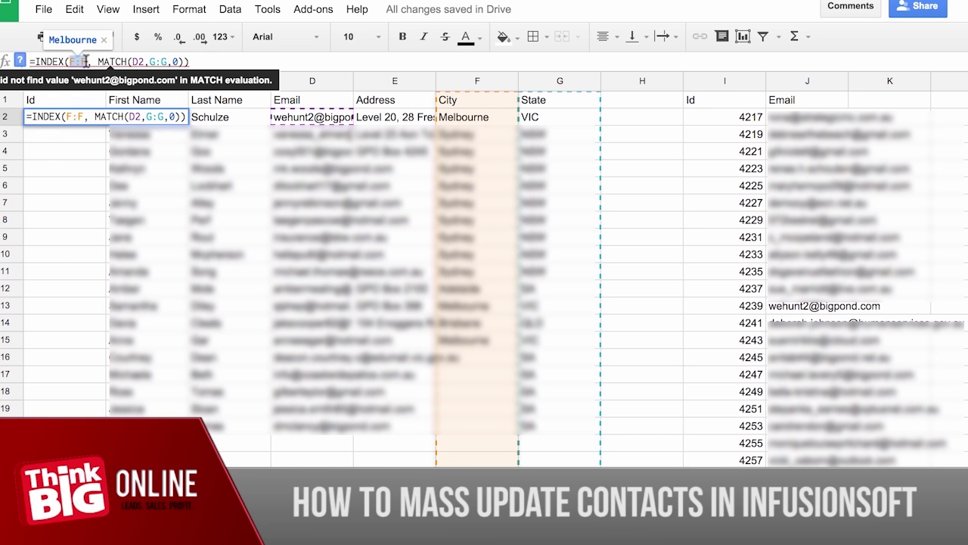
type("I:I")
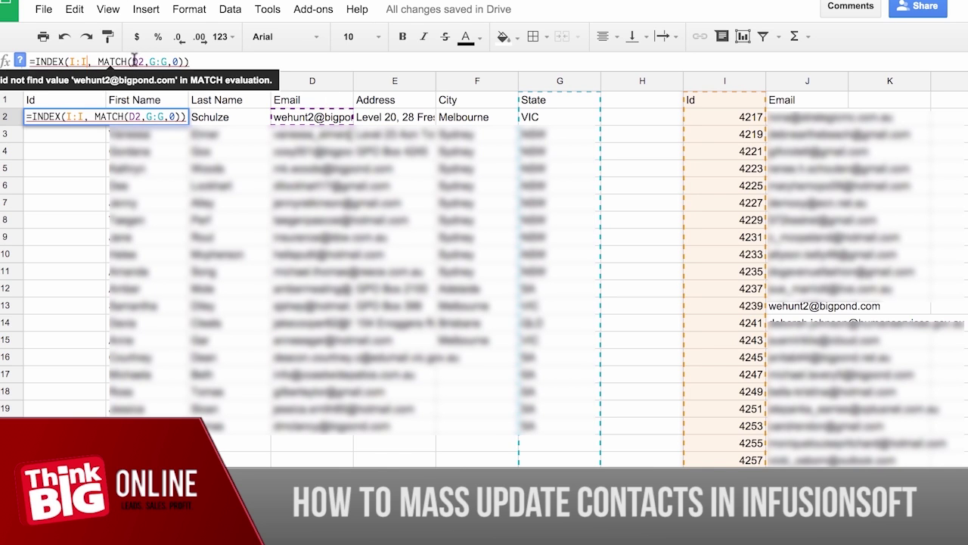
left_click(325, 123)
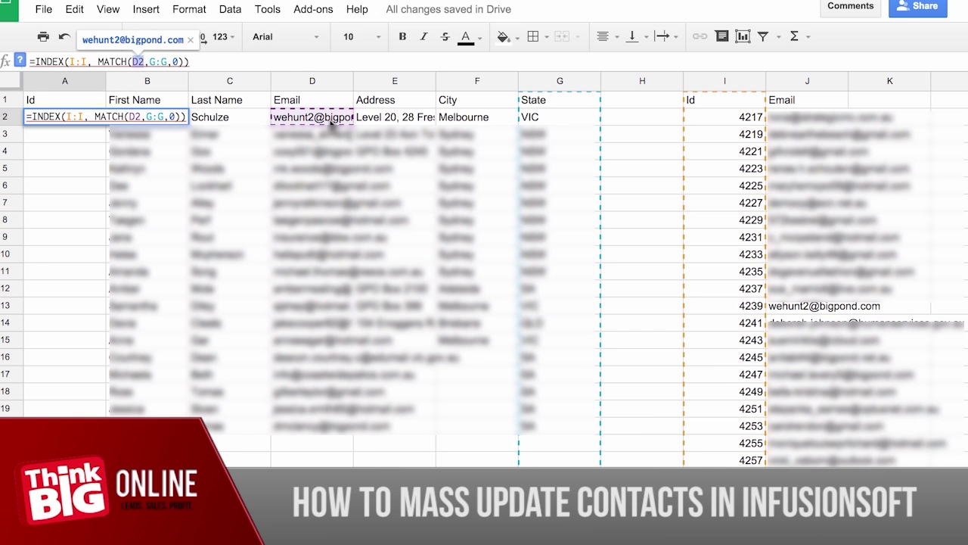
left_click(85, 115)
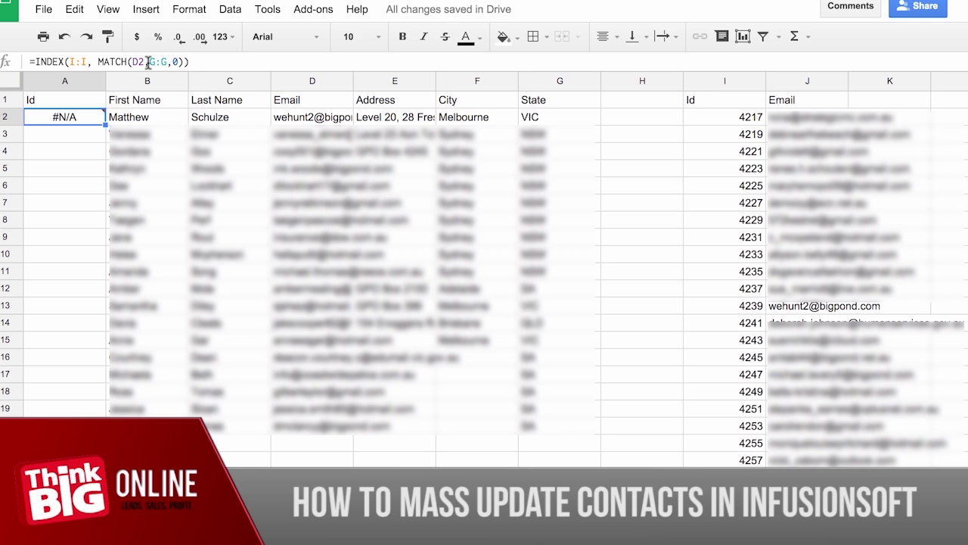
Step: Change the MATCH range in cell A2's formula to J:J, the exported Email column
left_click_drag(149, 63, 165, 63)
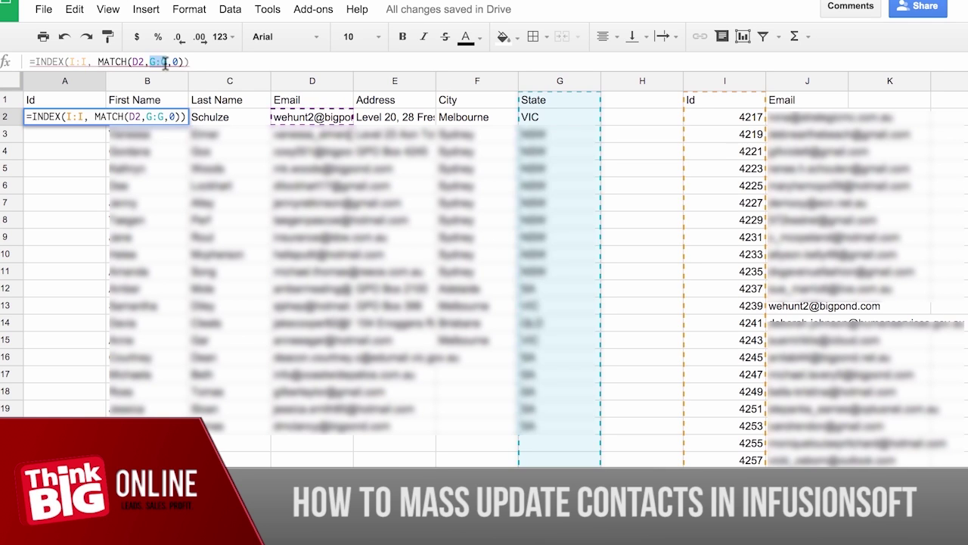
type("J:J")
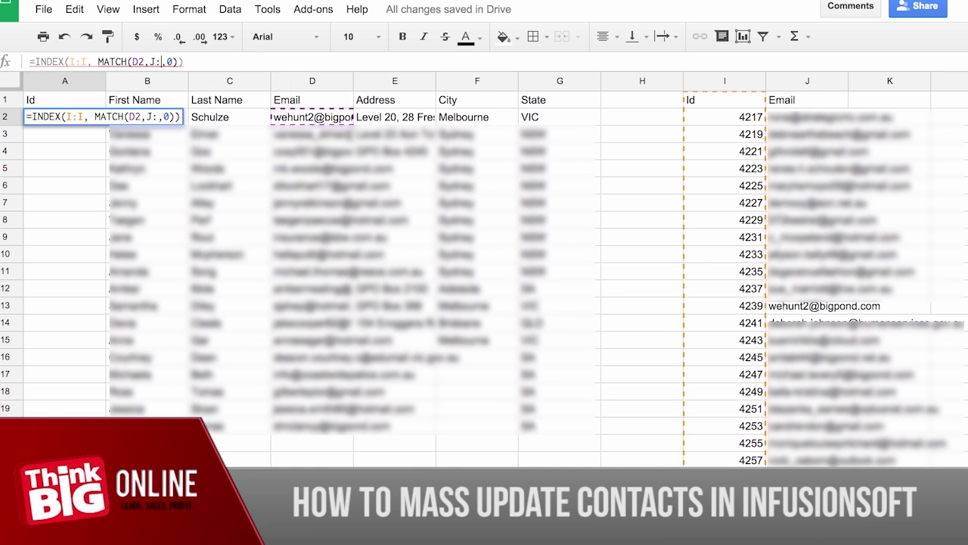
key("Return")
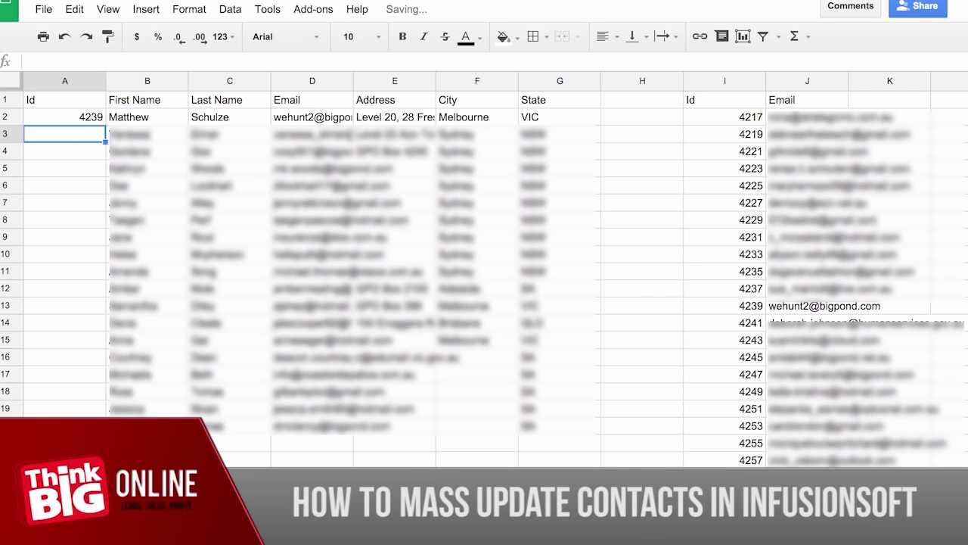
Step: Check the Id returned in A2 against the exported Id listed beside the same email address
left_click(314, 123)
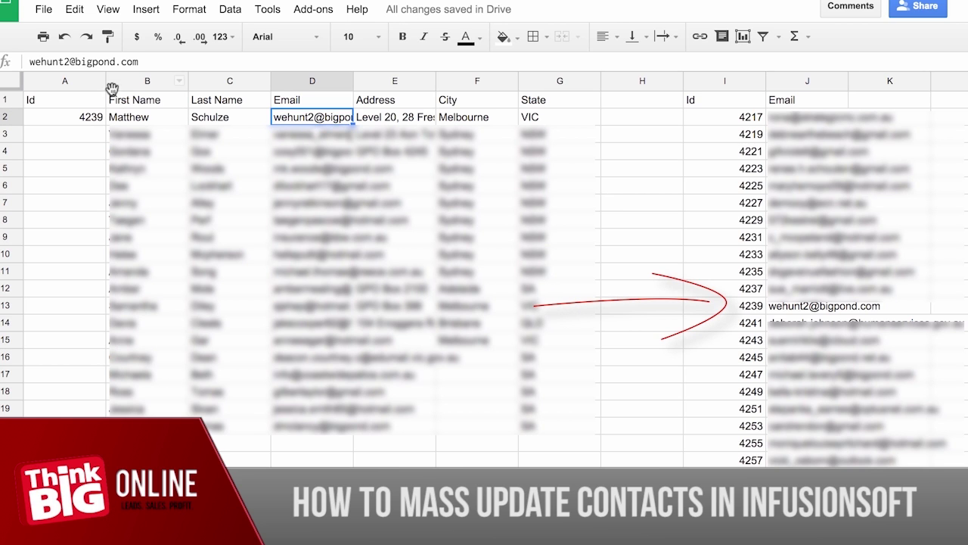
left_click(98, 117)
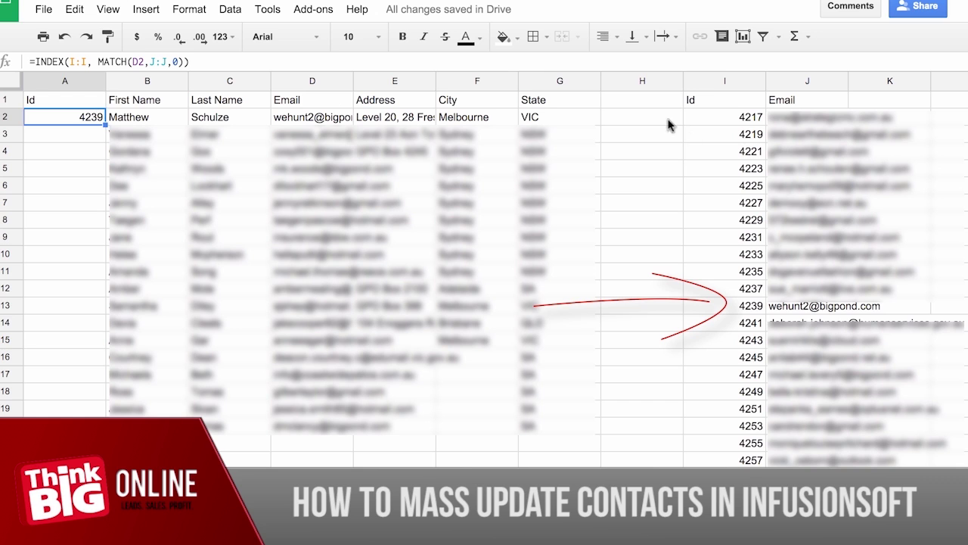
left_click(726, 81)
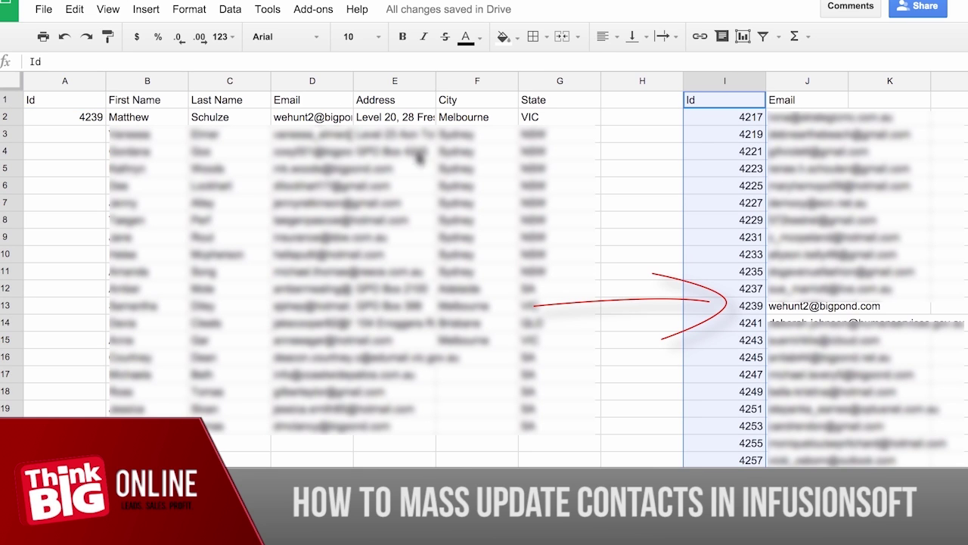
left_click(331, 118)
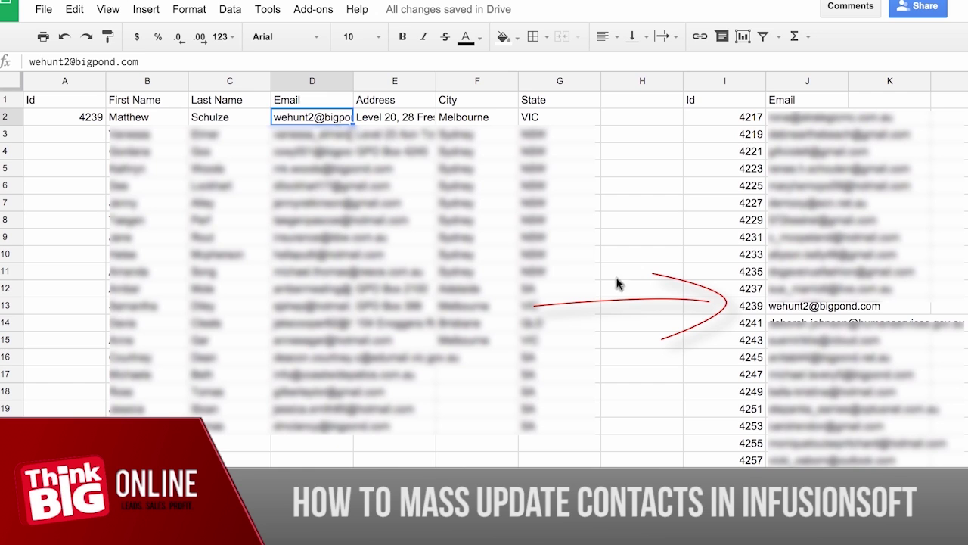
left_click(743, 313)
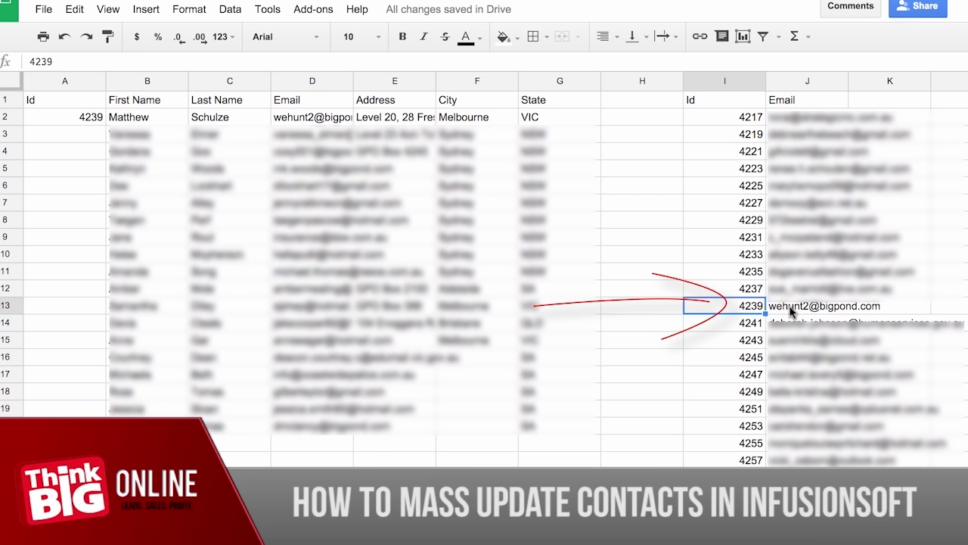
Step: Fill the formula from A2 down to the last contact row and narrow the Id column A
left_click(96, 120)
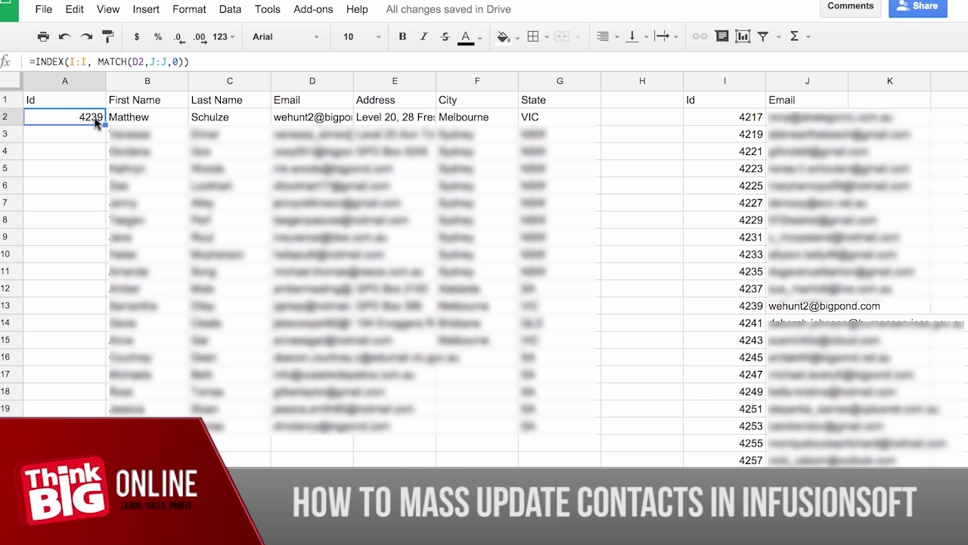
left_click_drag(104, 125, 72, 416)
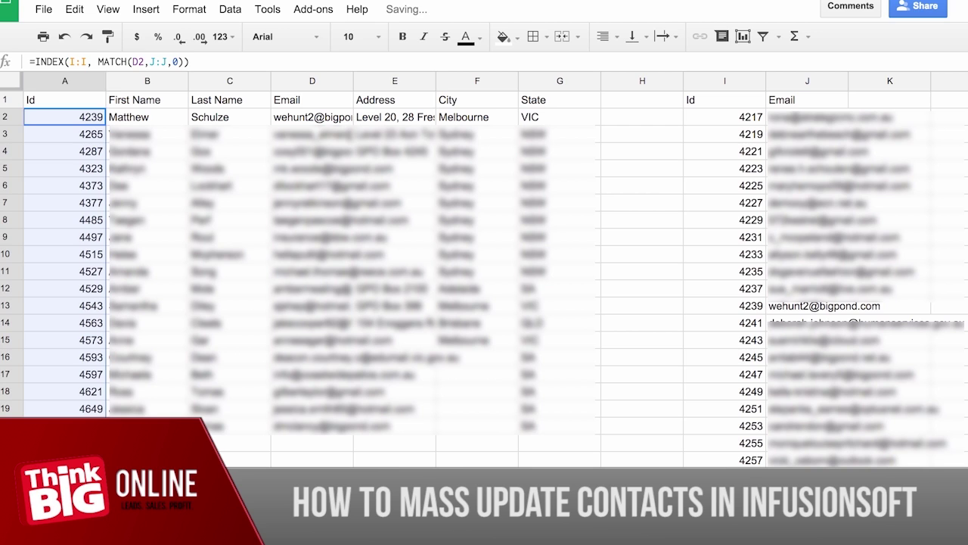
left_click(146, 443)
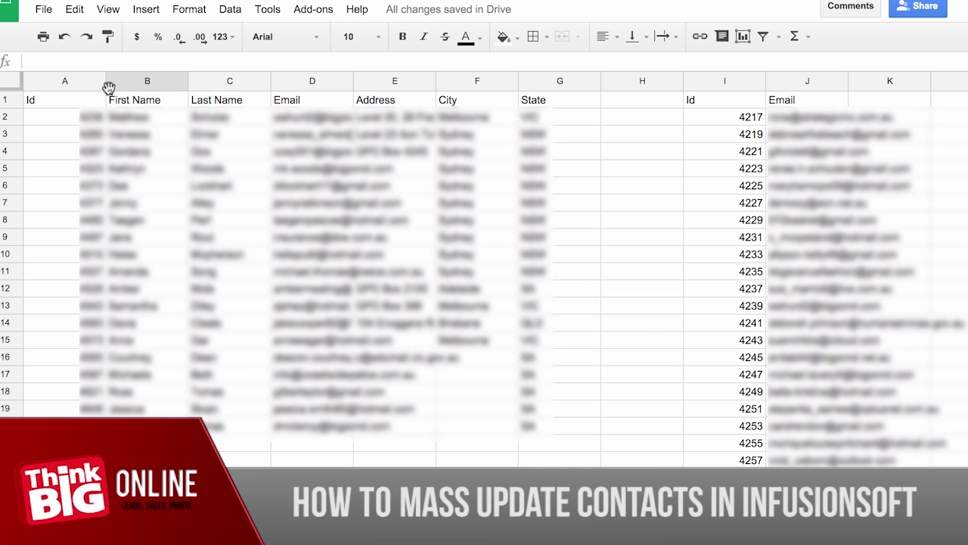
left_click_drag(103, 79, 82, 80)
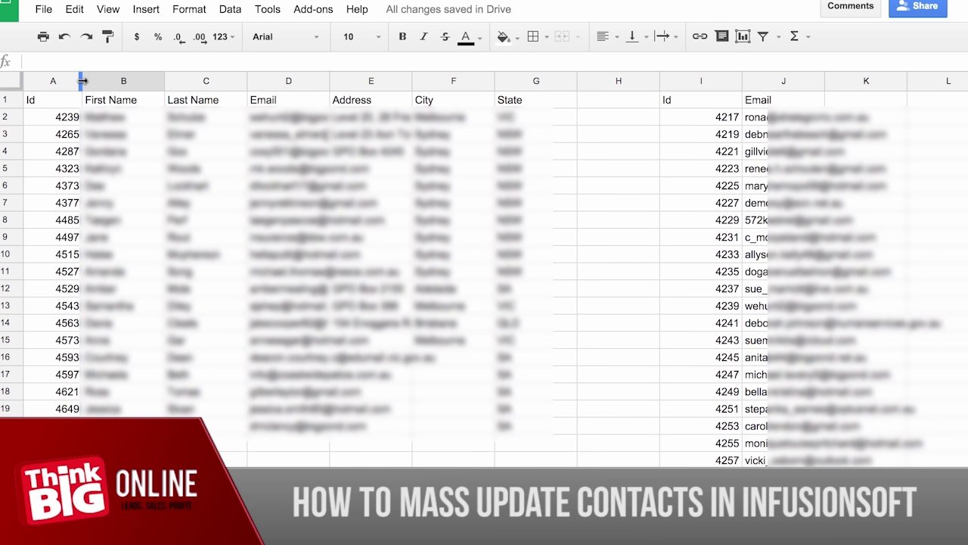
Step: Copy the contact table from the Id heading in A1 through the last State entry in column G
left_click_drag(65, 105, 516, 429)
right_click(516, 429)
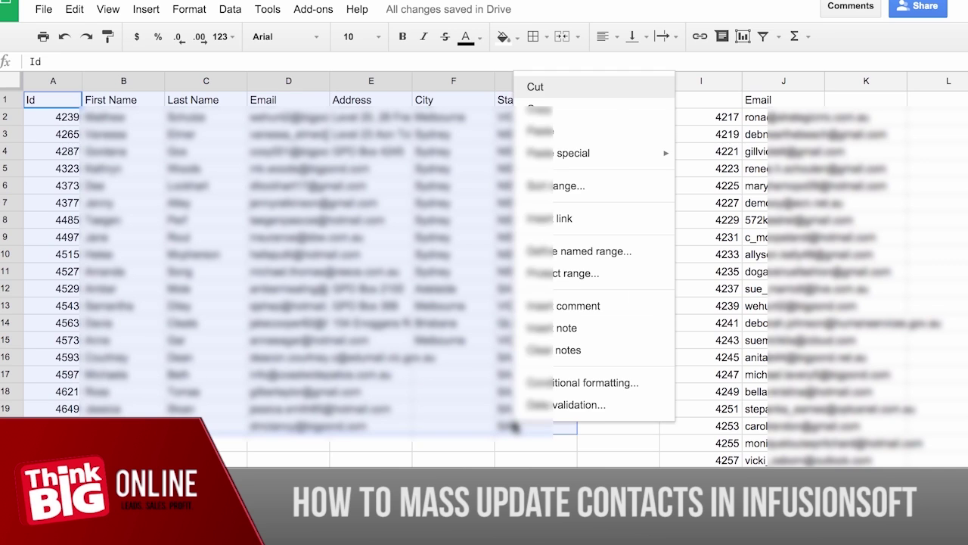
left_click(554, 112)
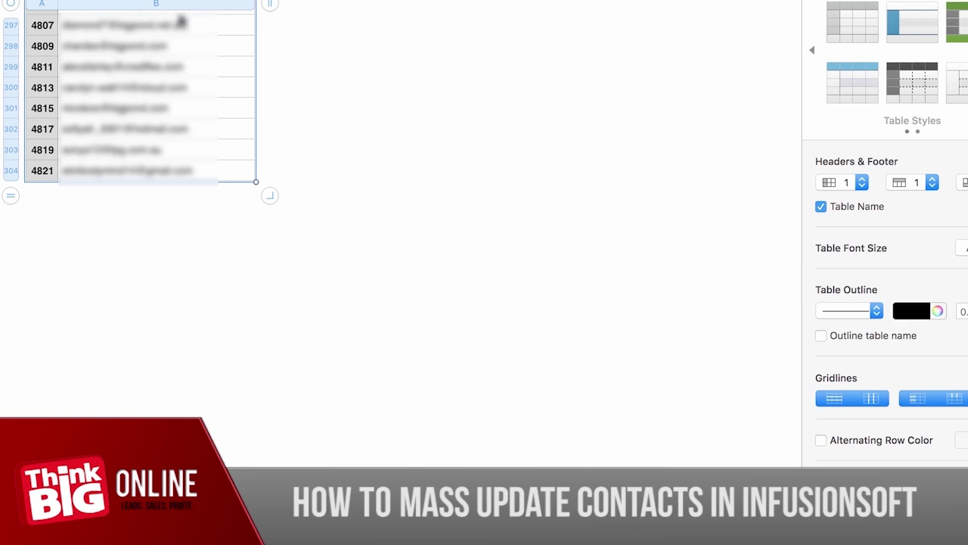
Step: Switch to Numbers and create a new spreadsheet from the Blank template
left_click(106, 1)
key("super+n")
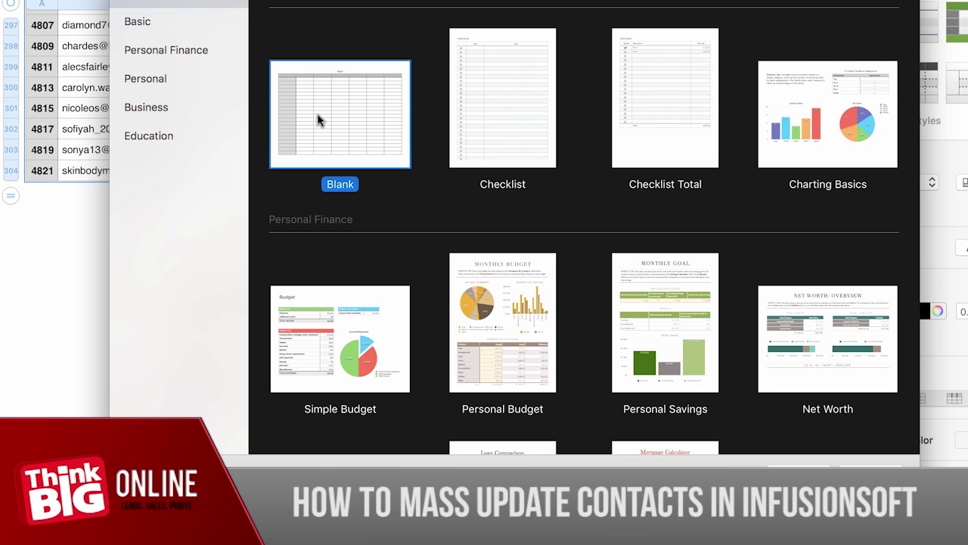
double_click(317, 120)
Step: Paste the copied contact table at cell A1 with Paste and Match Style and narrow the Id column
left_click(52, 66)
right_click(52, 65)
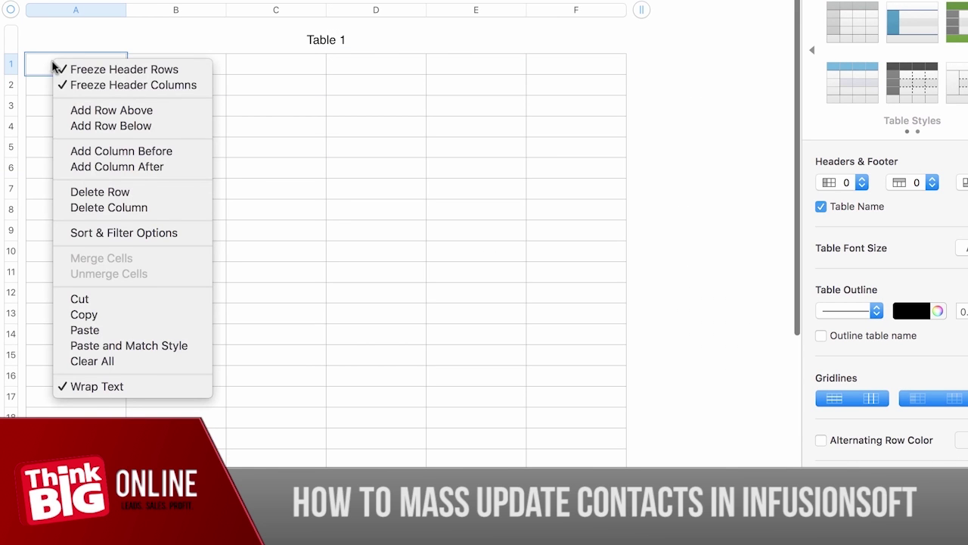
left_click(121, 345)
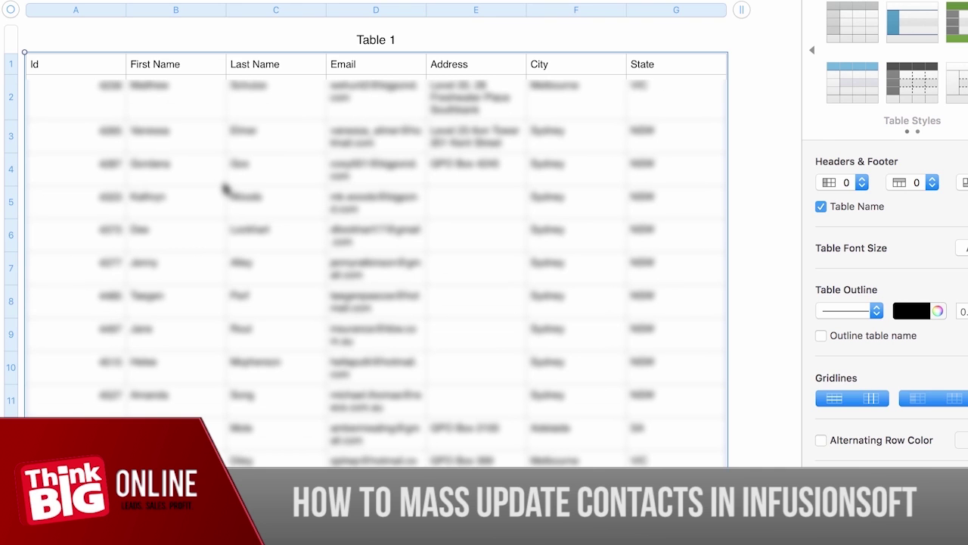
left_click(221, 183)
left_click_drag(124, 9, 75, 9)
Step: Export the spreadsheet as a CSV with Unicode (UTF-8) encoding, saving it to the Desktop as import addresses.csv
left_click(105, 0)
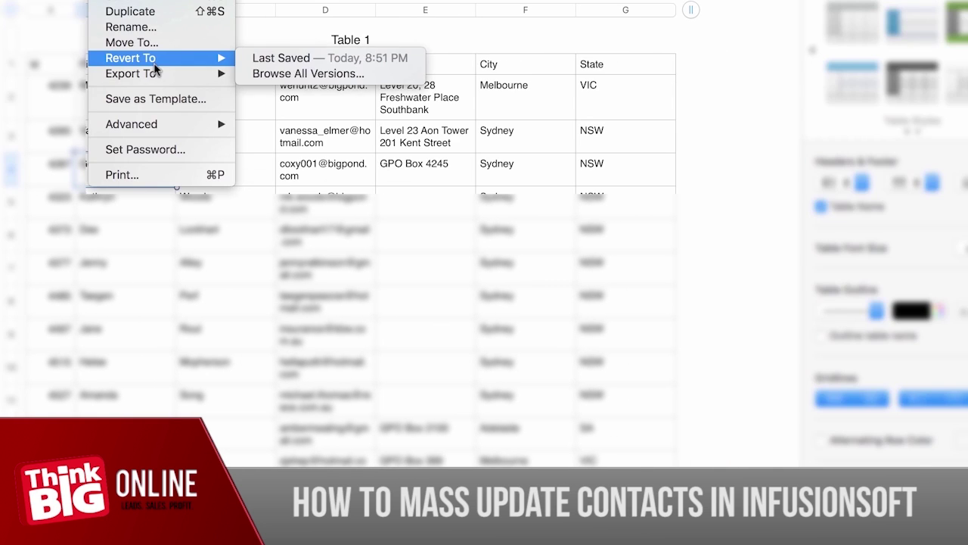
mouse_move(162, 73)
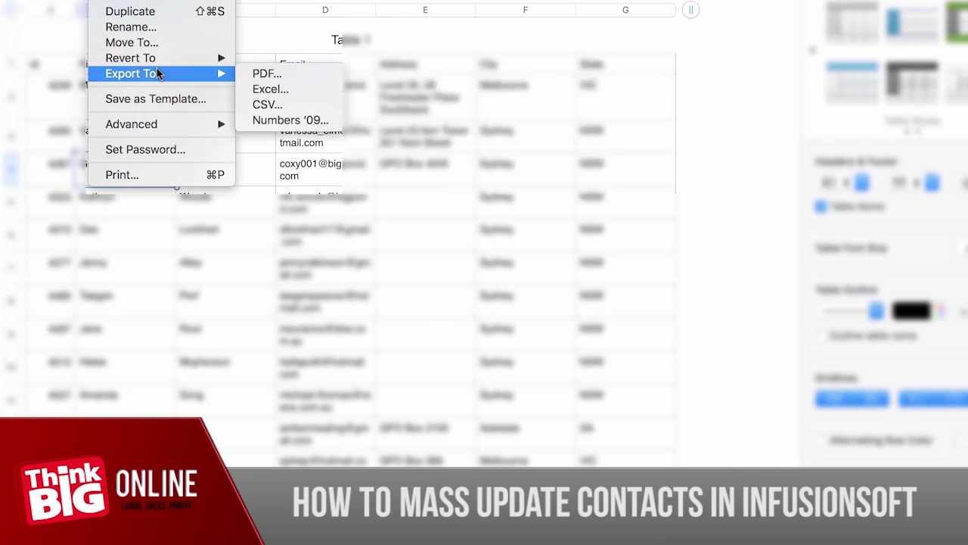
left_click(262, 107)
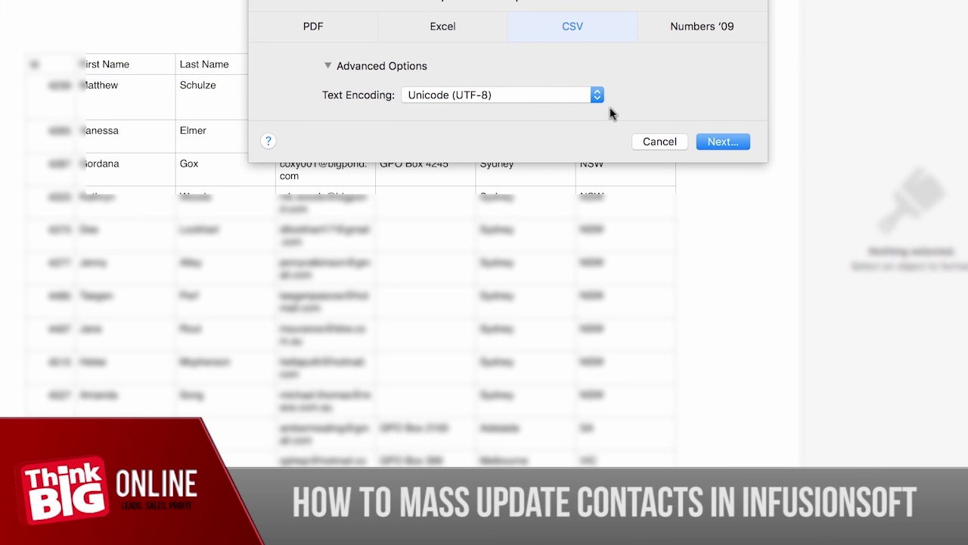
left_click(716, 141)
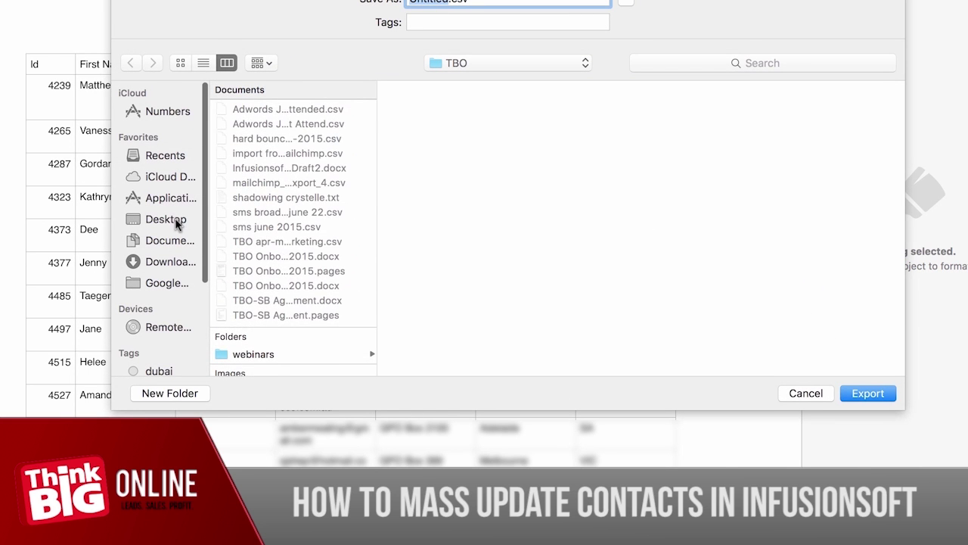
left_click(176, 221)
type("im")
type("port add")
type("res")
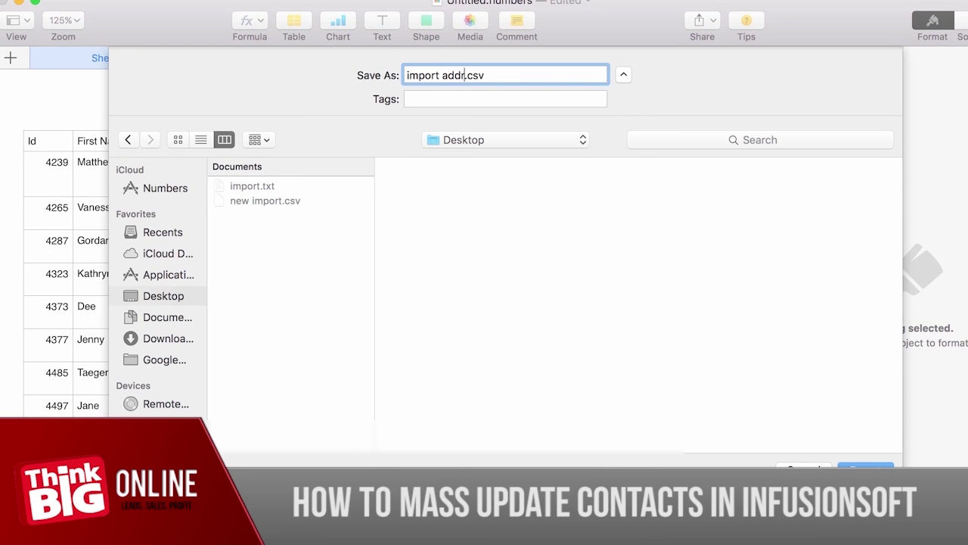
type("ses")
key("Return")
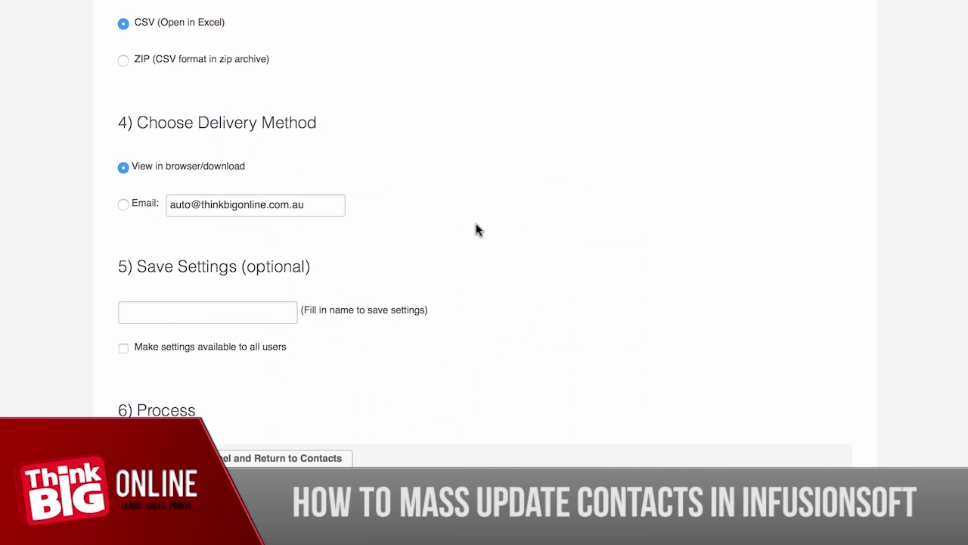
Step: Switch to Infusionsoft and open the Data Cleanup area under Admin
scroll(476, 229, "up", 10)
scroll(476, 229, "up", 10)
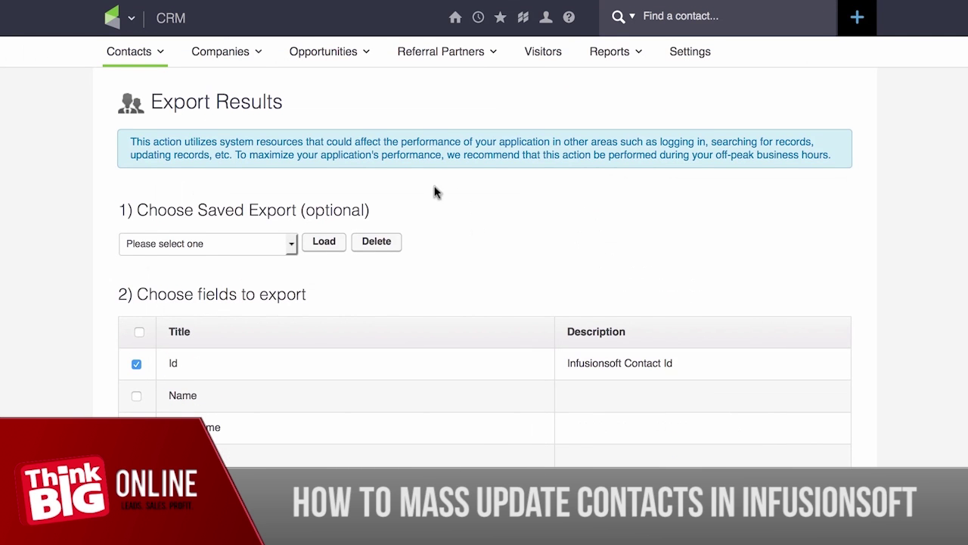
left_click(131, 22)
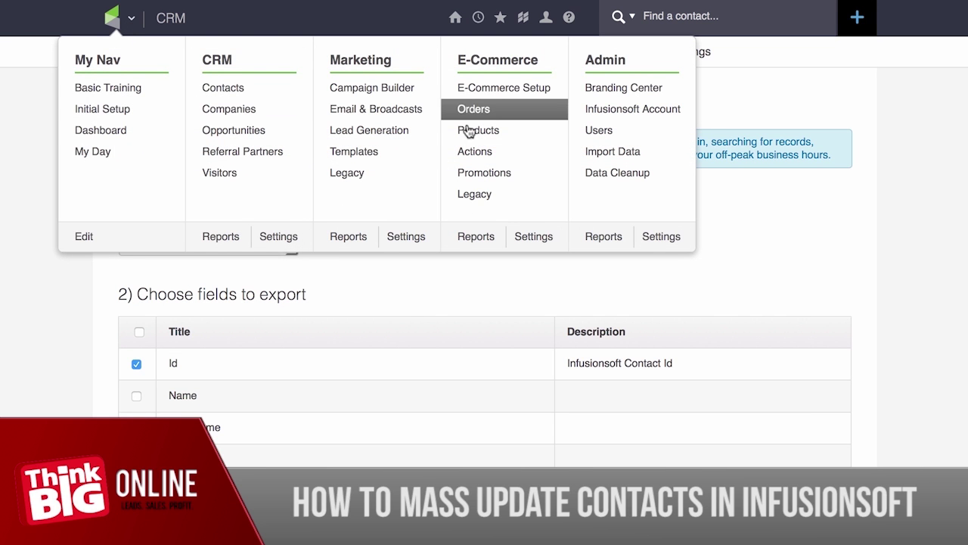
left_click(611, 174)
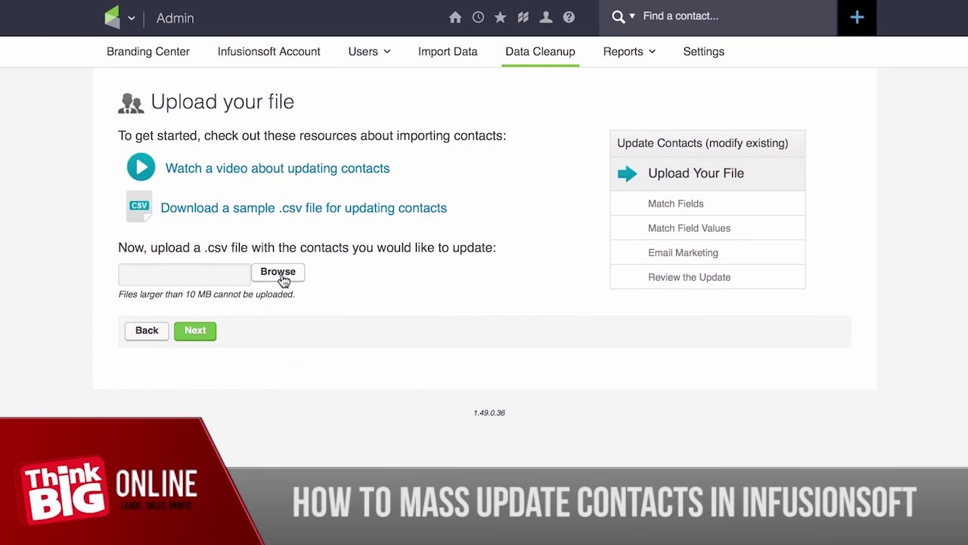
Step: Upload import addresses.csv from the Desktop as the contact update file and proceed to field matching
left_click(279, 274)
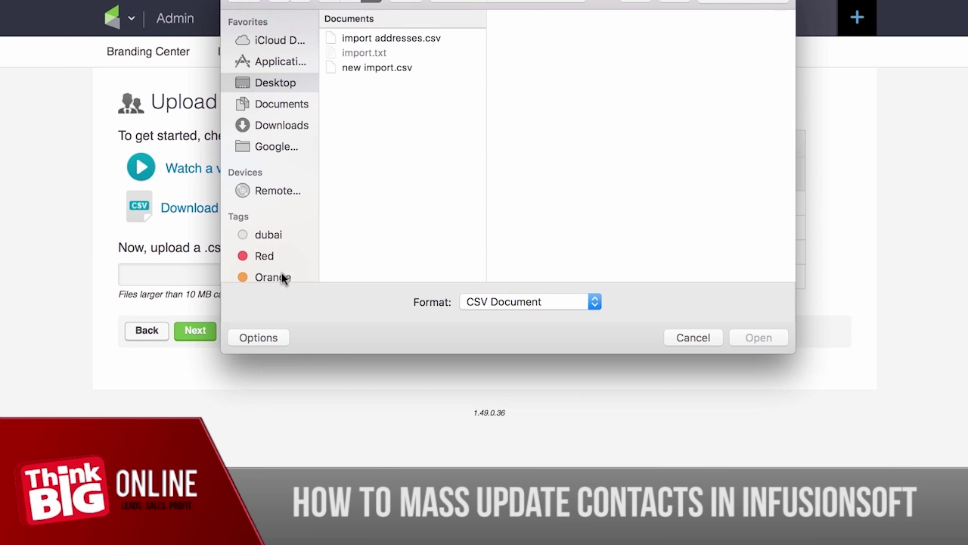
left_click(431, 40)
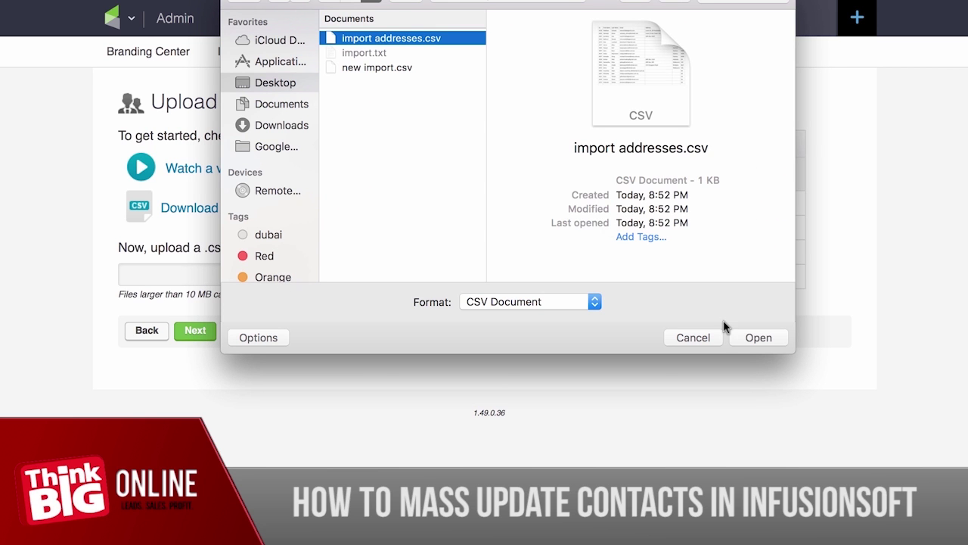
left_click(742, 337)
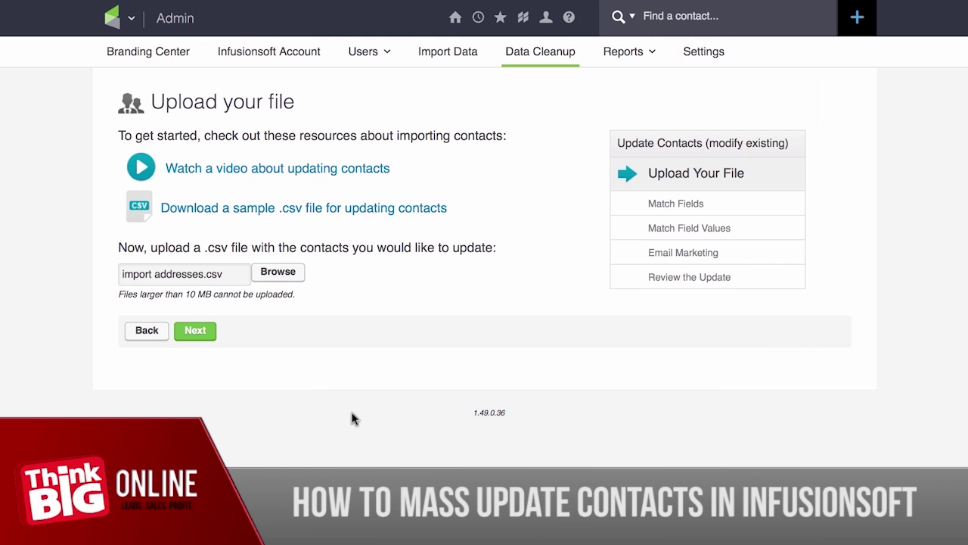
left_click(198, 332)
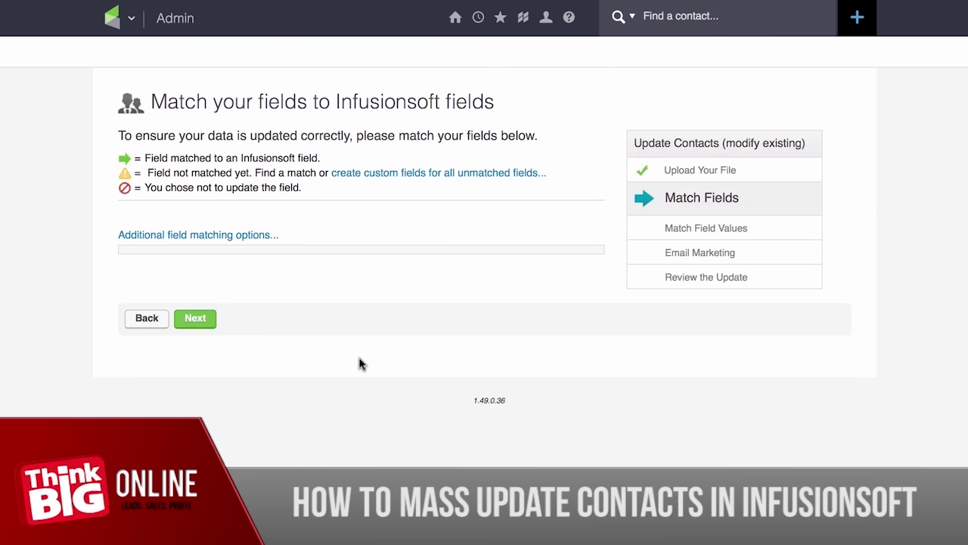
Step: Match the Address field to Street Address 1 (Billing) and continue past the field matching stage
scroll(579, 384, "down", 2)
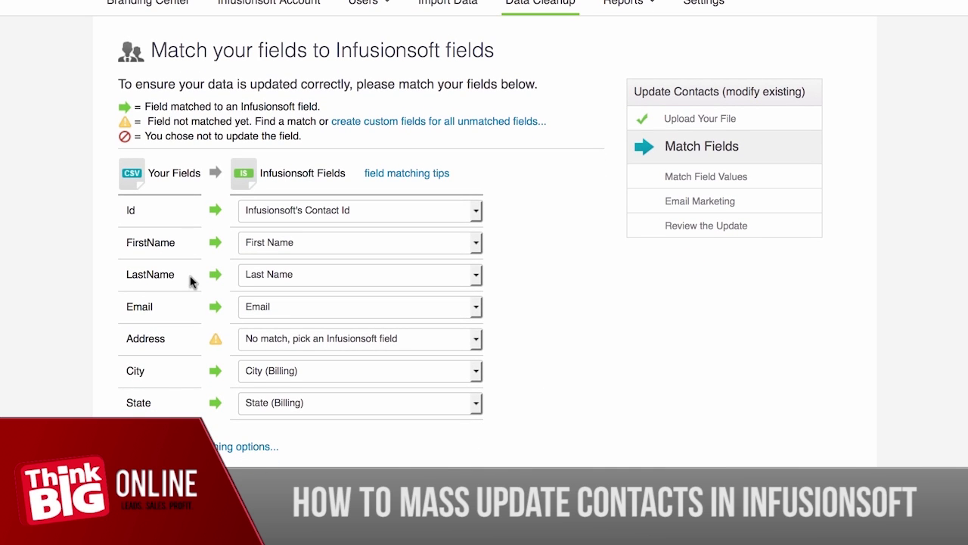
left_click(263, 346)
scroll(306, 276, "down", 2)
scroll(318, 272, "down", 10)
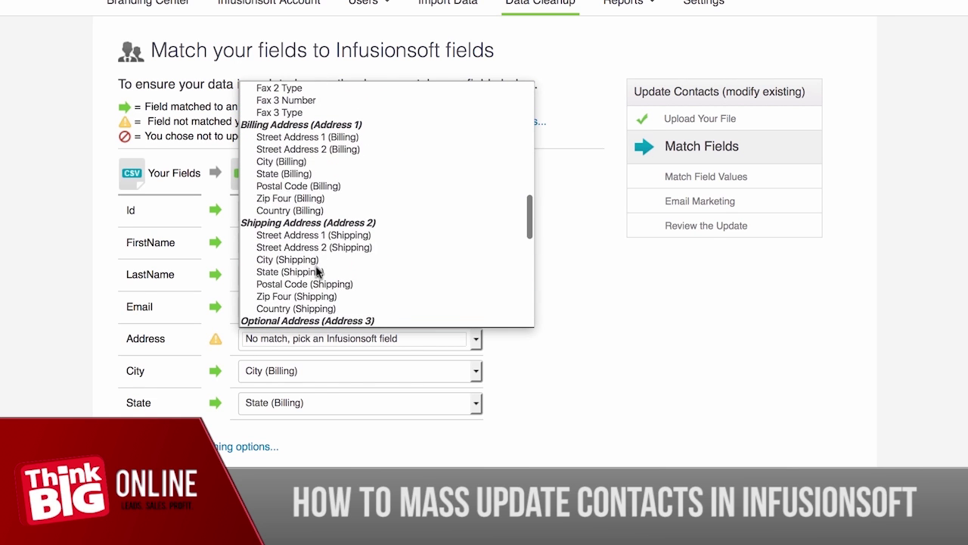
left_click(329, 137)
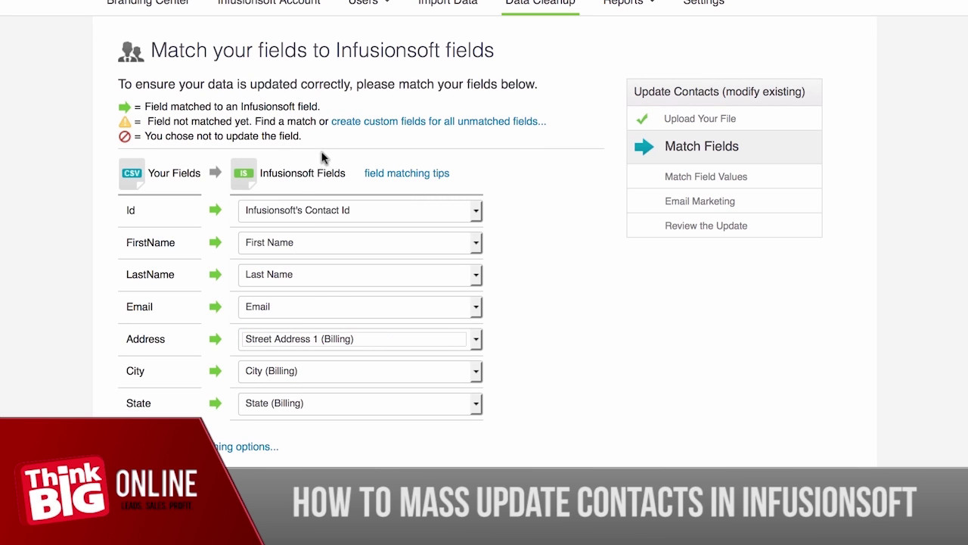
scroll(298, 448, "down", 1)
left_click(360, 455)
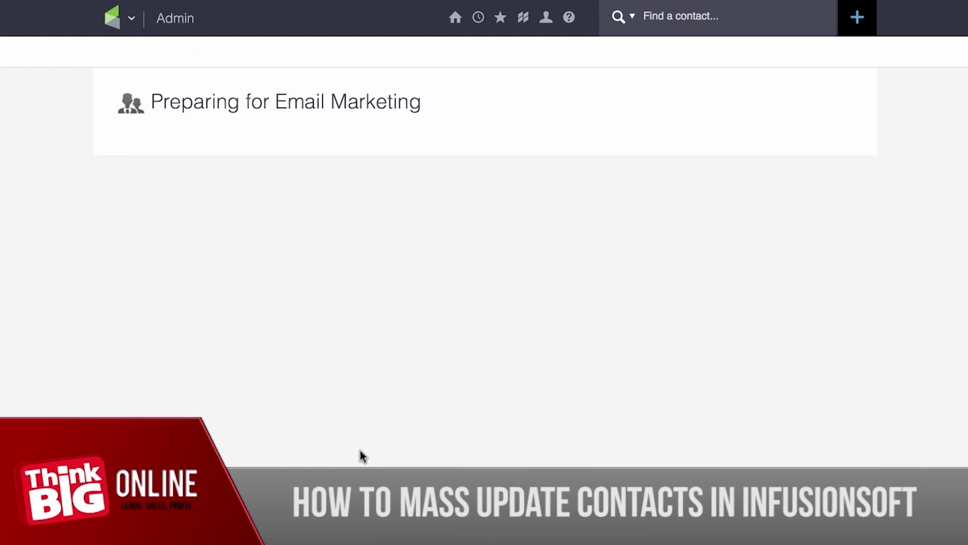